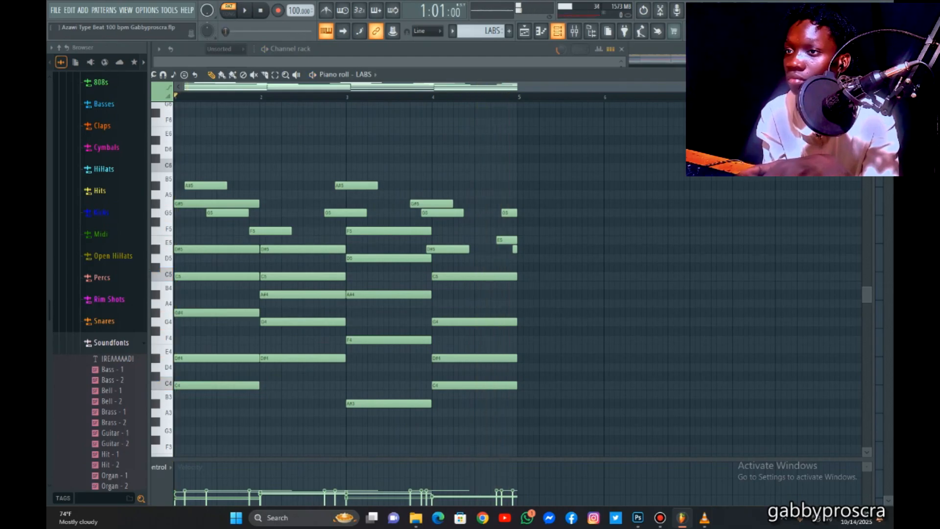
# Play back the B-3 V2 channel's chord notes in the piano roll and return to the channel list.
pyautogui.press('F6')
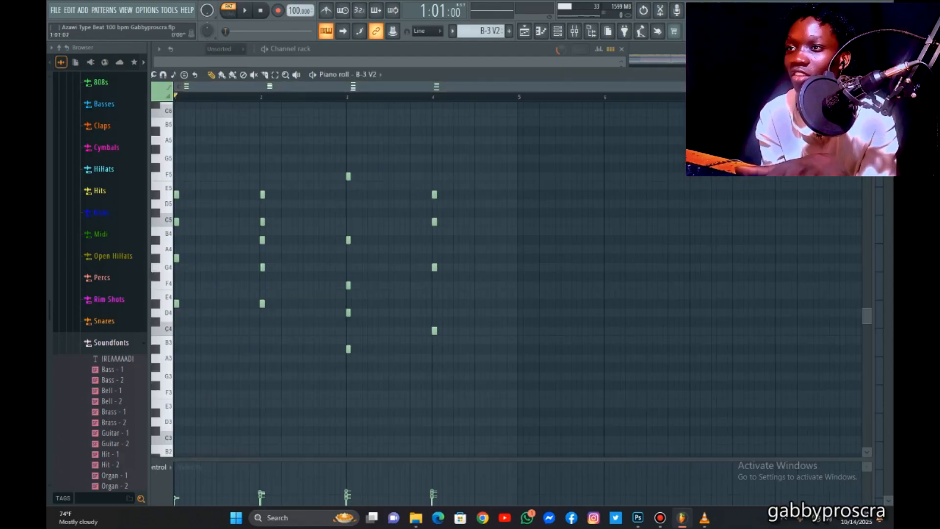
pyautogui.scroll(3, 179, 97)
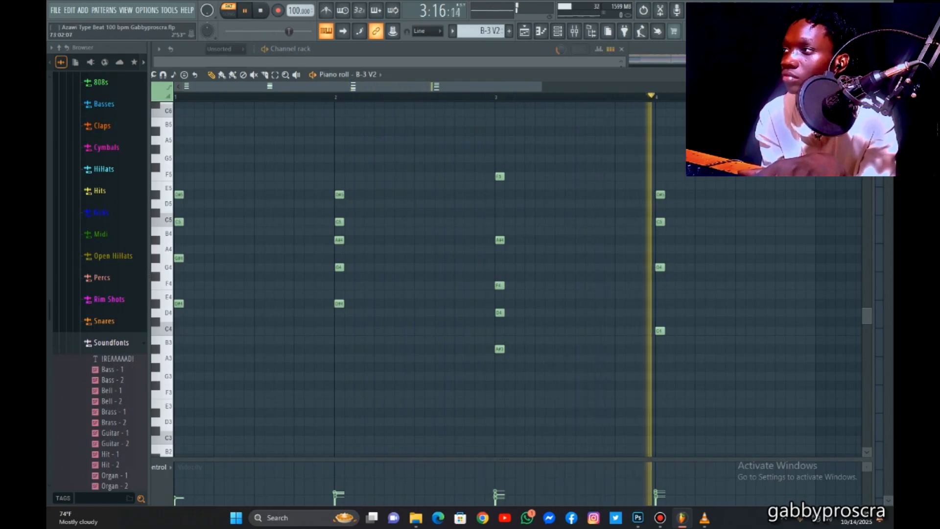
pyautogui.press('Escape')
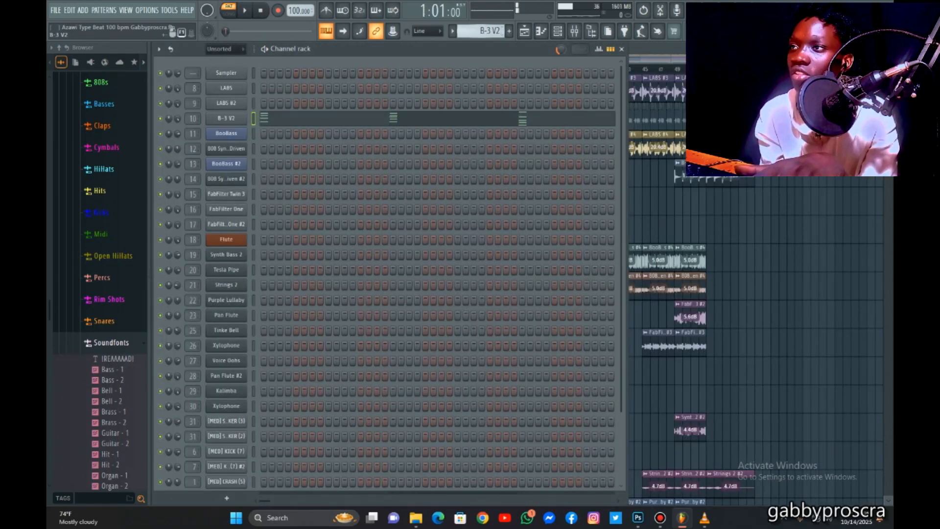
# Review the bass line notes of the BooBass, 808 Synth Driven and BooBass #2 channels in the piano roll.
pyautogui.press('KP_Add')
pyautogui.press('F7')
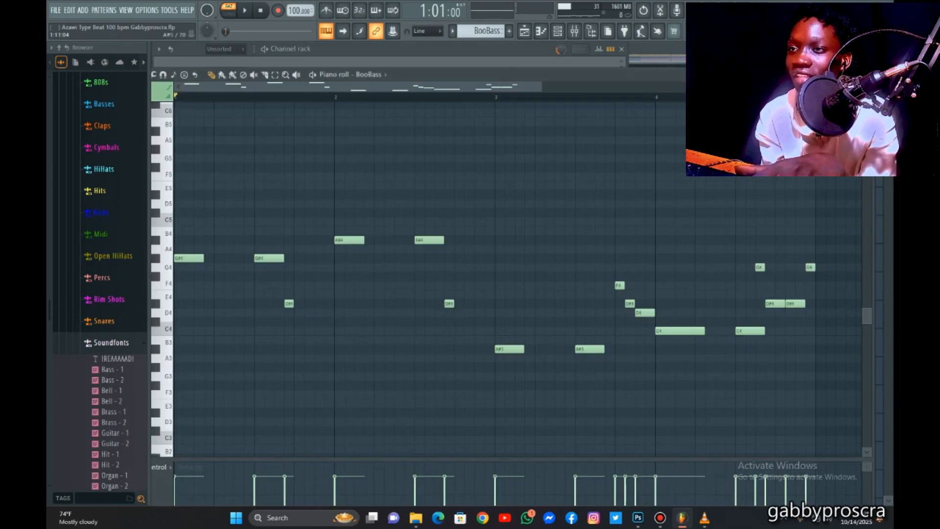
pyautogui.scroll(-3, 351, 100)
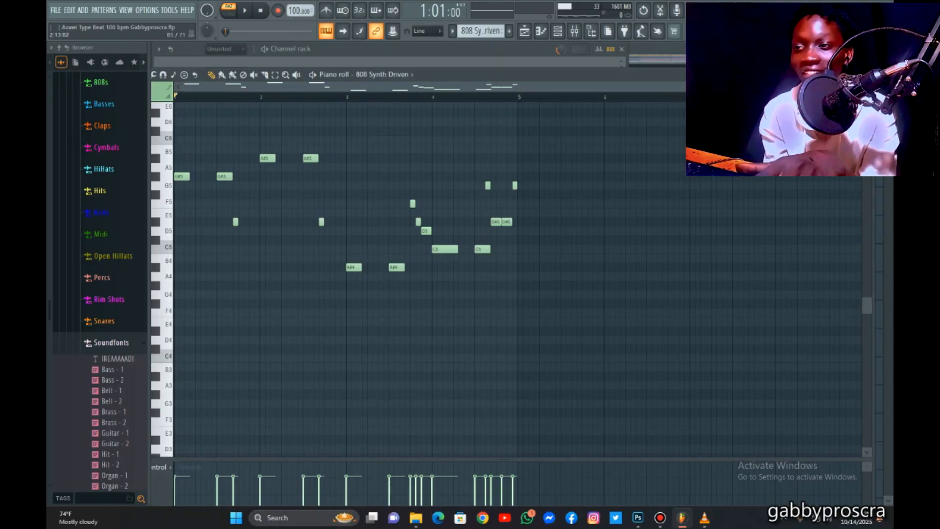
pyautogui.scroll(3, 421, 270)
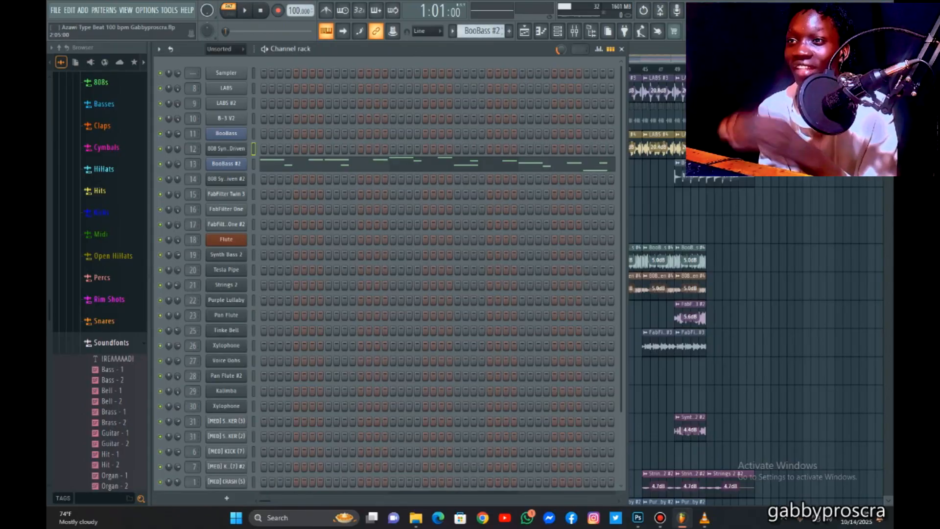
pyautogui.click(311, 161)
pyautogui.scroll(-3, 310, 160)
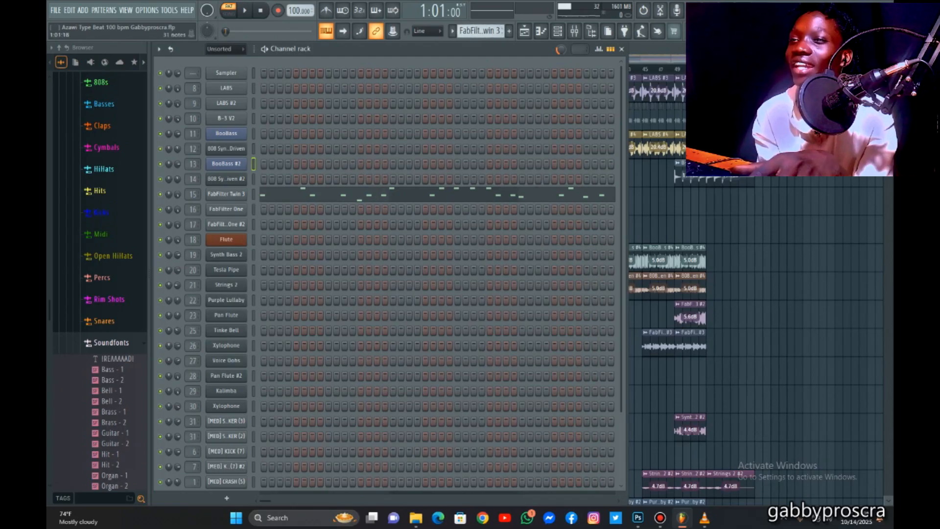
# Open the FabFilter Twin 3 channel's melody in the piano roll and play it back.
pyautogui.click(267, 195)
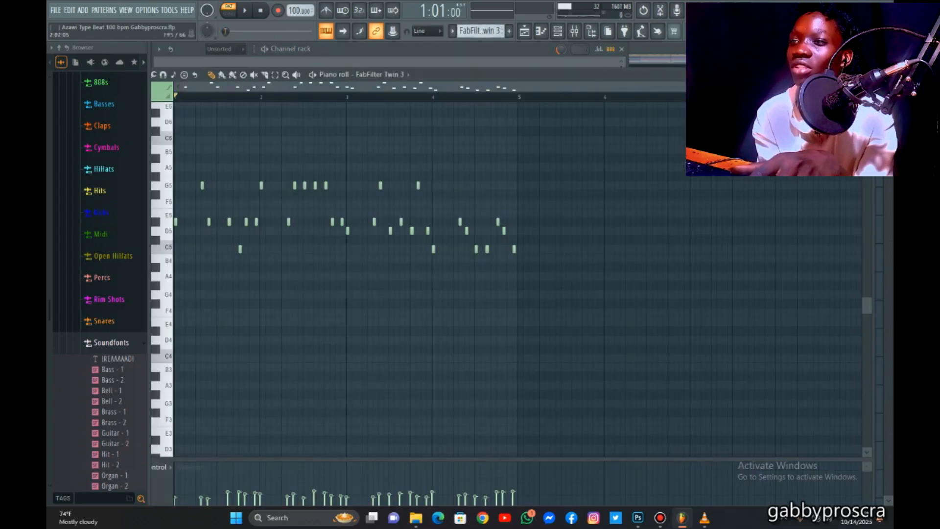
pyautogui.press('Escape')
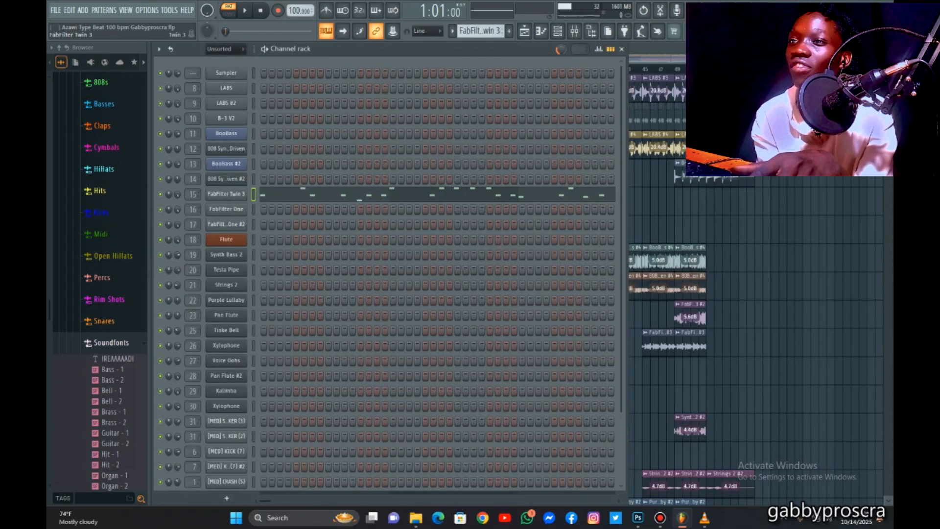
pyautogui.click(226, 195)
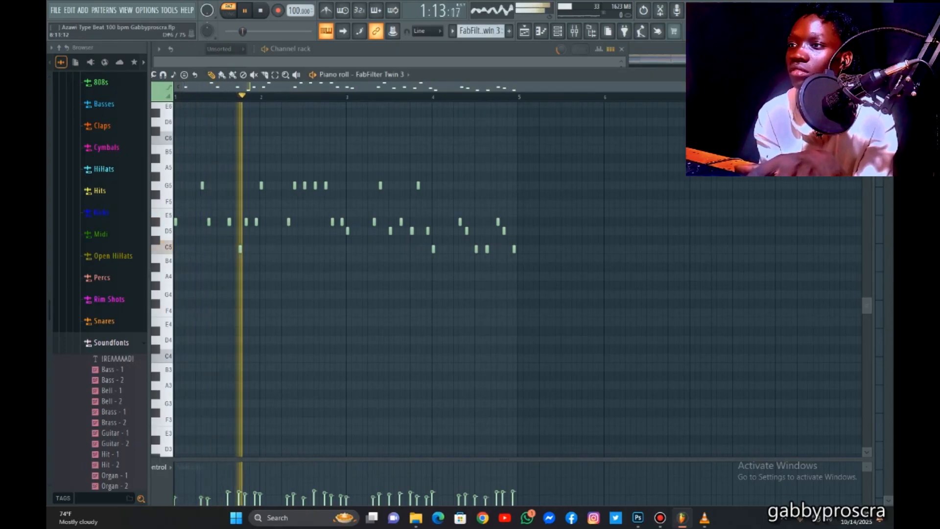
pyautogui.scroll(4, 182, 97)
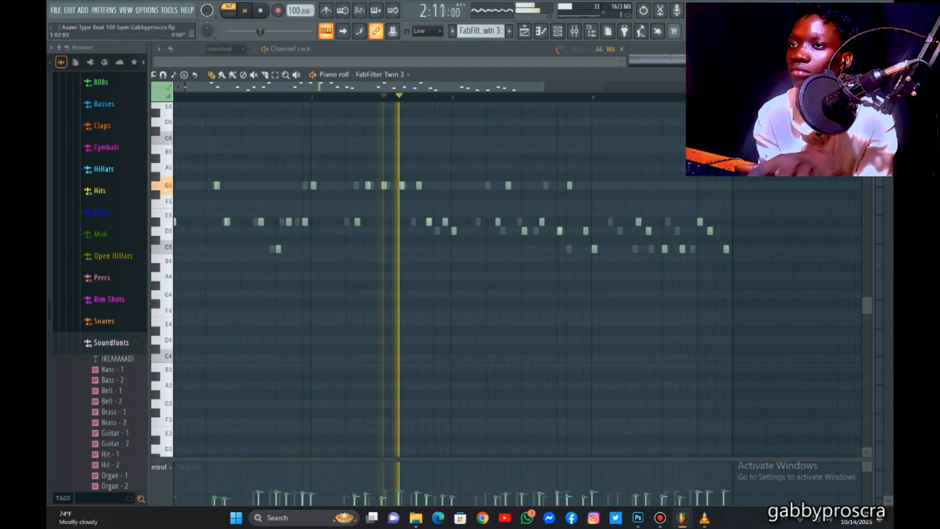
pyautogui.scroll(-1, 182, 97)
pyautogui.scroll(-1, 182, 97)
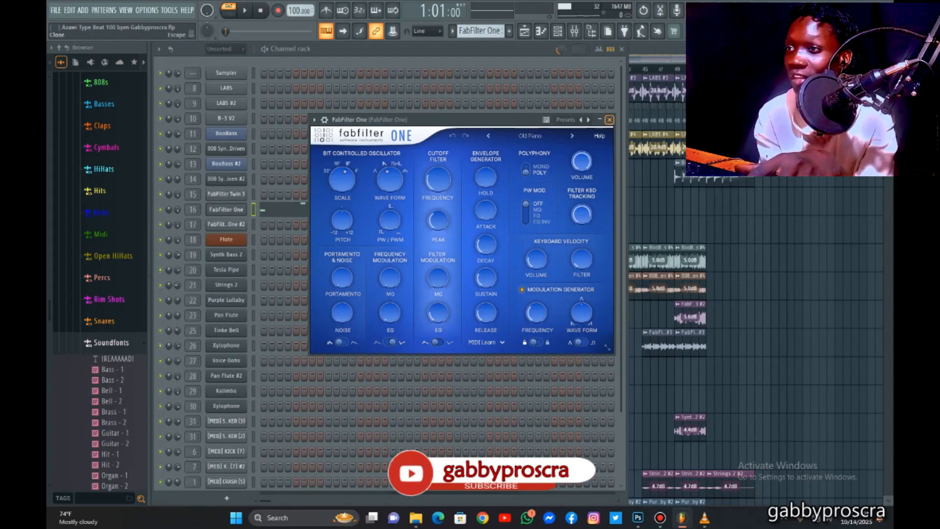
# Close the FabFilter One instrument window and play back that channel's melody in the piano roll.
pyautogui.click(609, 119)
pyautogui.click(338, 211)
pyautogui.scroll(1, 338, 211)
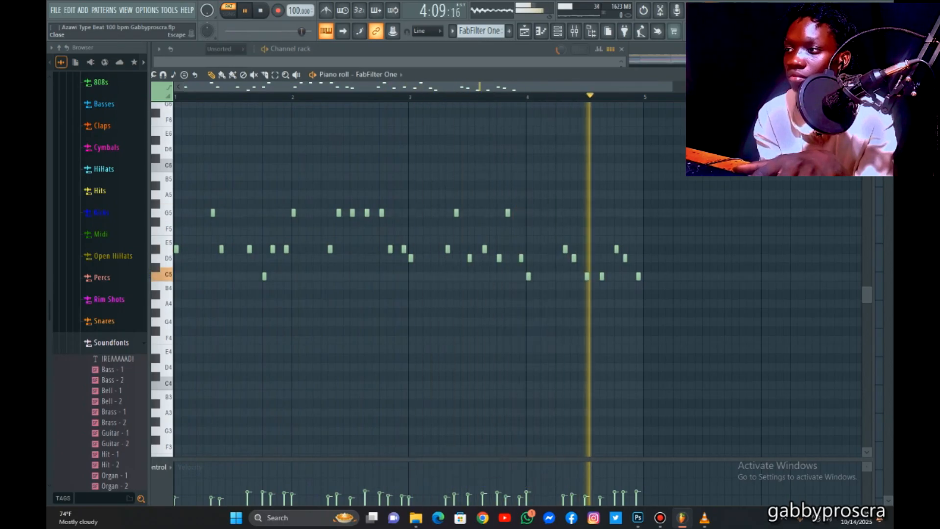
pyautogui.hotkey('ctrl', 's')
pyautogui.press('F7')
# Check the FabFilter One #2 instrument's preset and play back its melody in the piano roll.
pyautogui.scroll(-1, 480, 31)
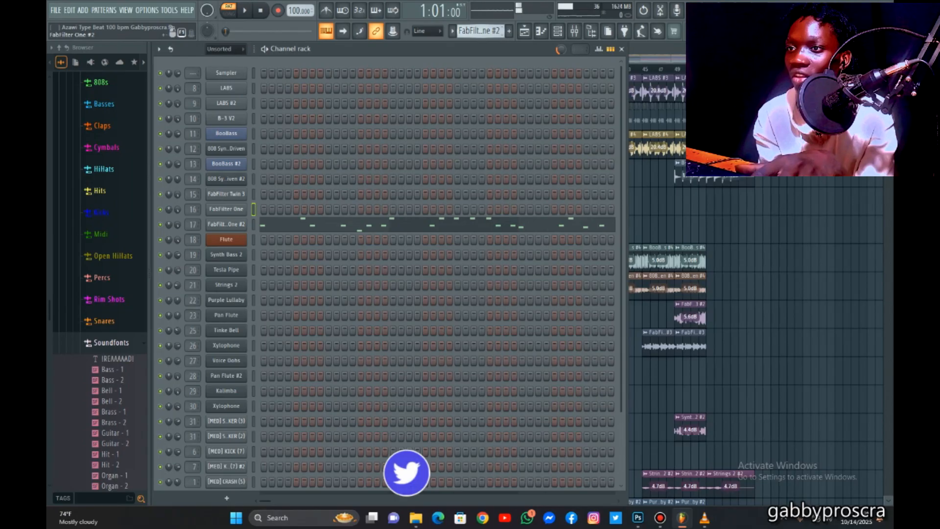
pyautogui.click(226, 224)
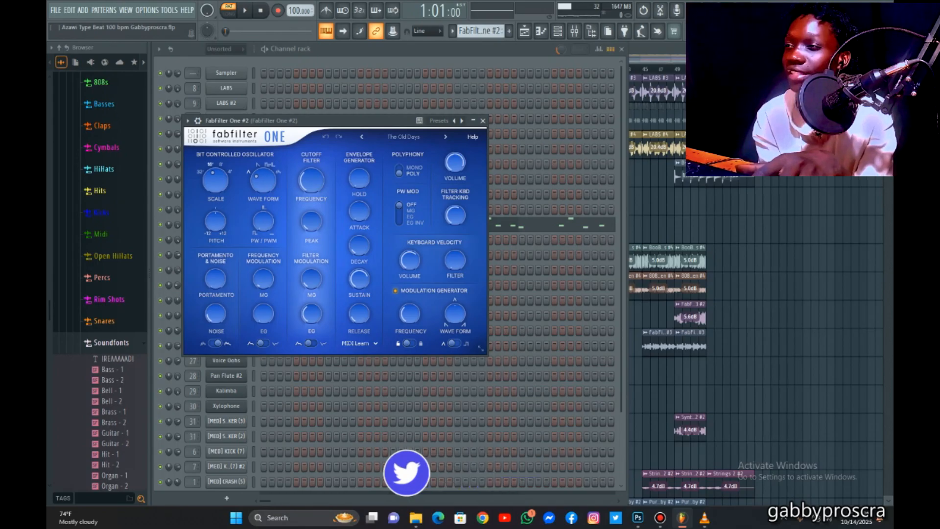
pyautogui.click(483, 121)
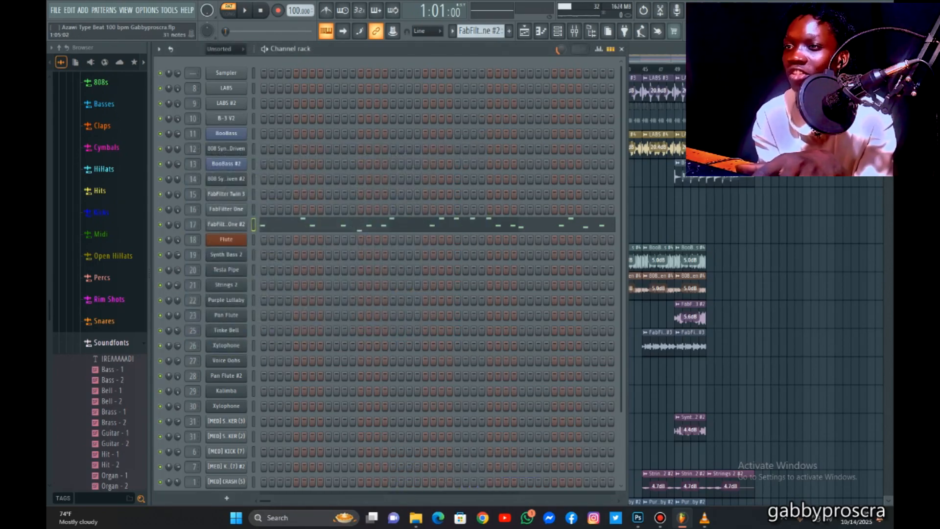
pyautogui.press('F7')
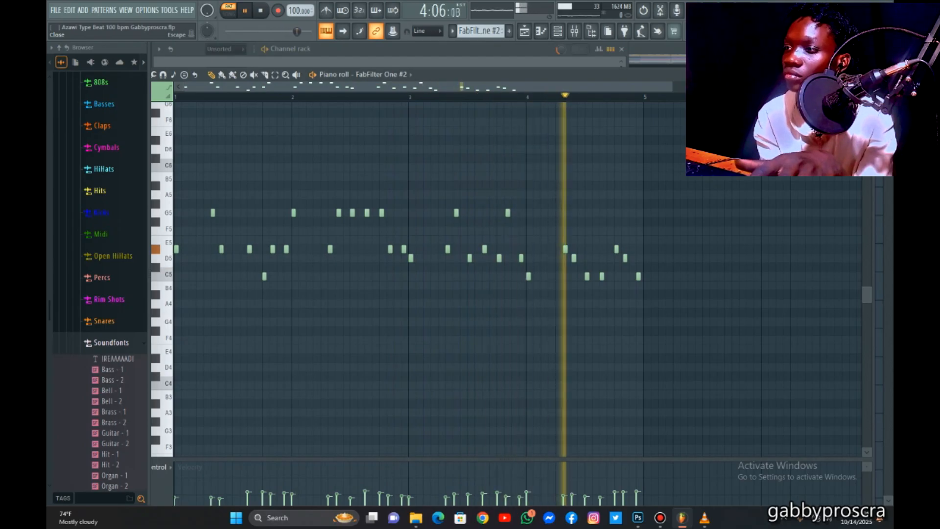
pyautogui.press('space')
pyautogui.click(866, 75)
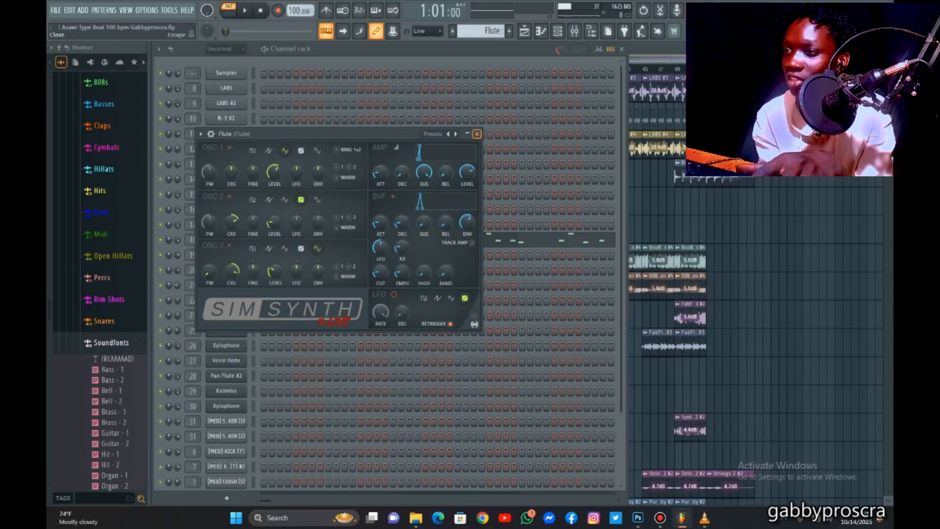
# Close the Flute channel's SimSynth instrument and play back its notes in the piano roll.
pyautogui.click(476, 134)
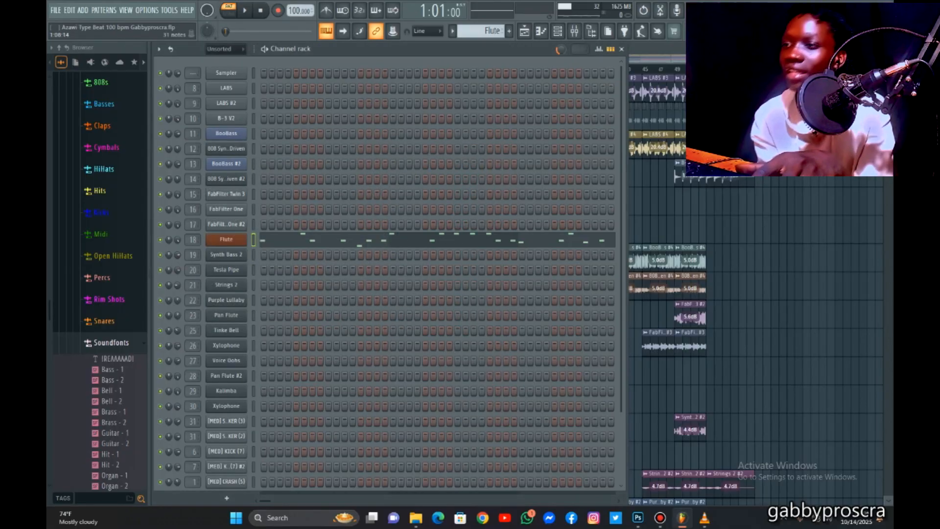
pyautogui.click(325, 240)
pyautogui.press('space')
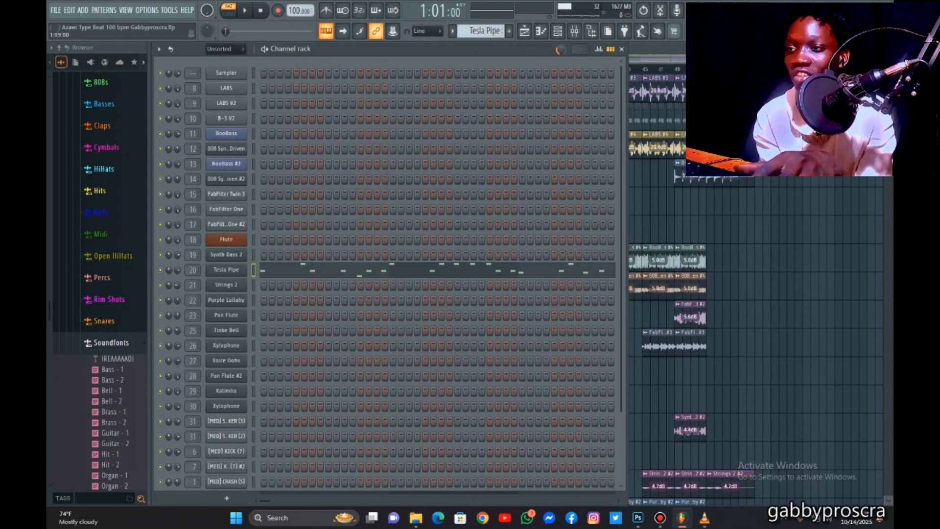
# Play back the Tesla Pipe channel's melody in the piano roll and return to the channel list.
pyautogui.click(329, 270)
pyautogui.scroll(-1, 342, 295)
pyautogui.press('space')
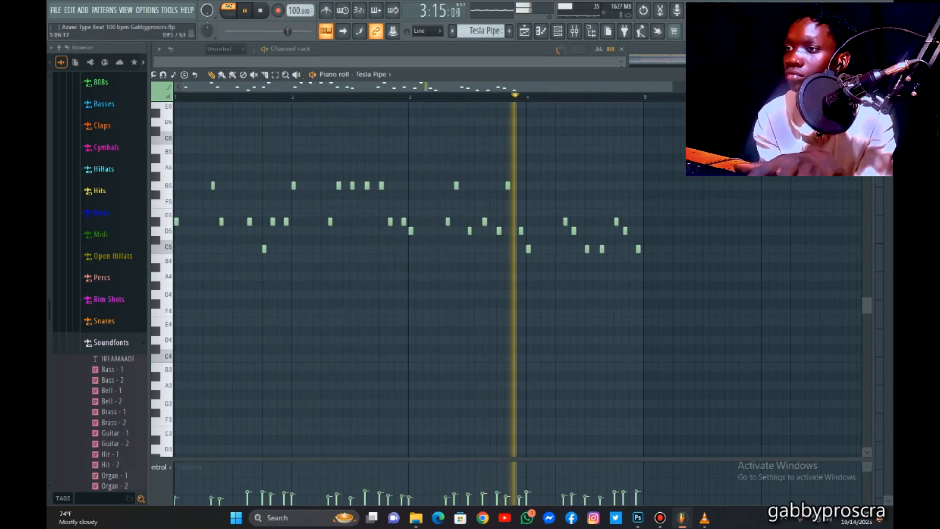
pyautogui.scroll(1, 686, 222)
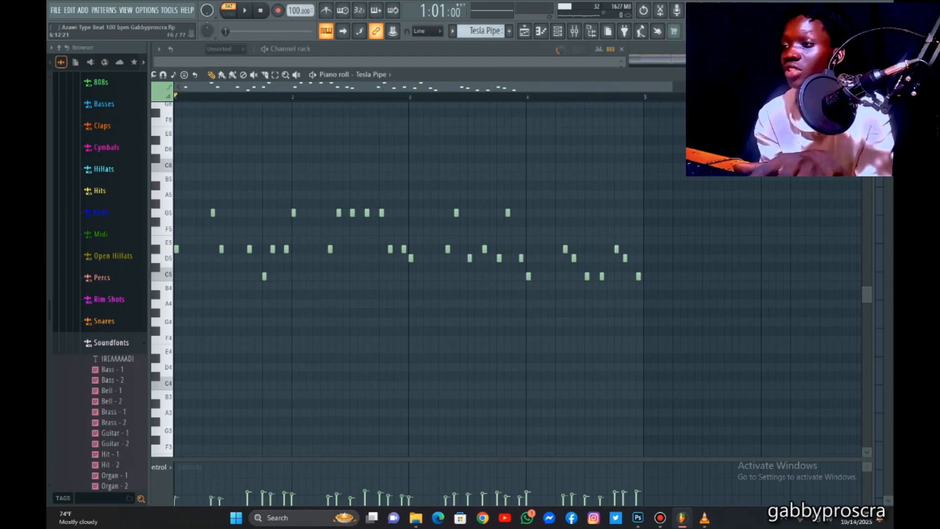
pyautogui.press('Escape')
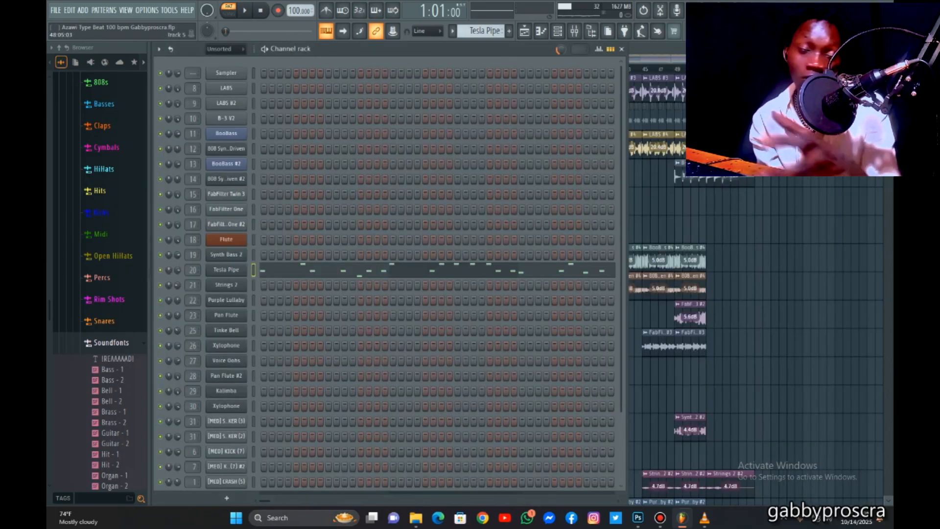
# Examine the Strings 2 channel's chord notes in the piano roll and play them back.
pyautogui.press('KP_Add')
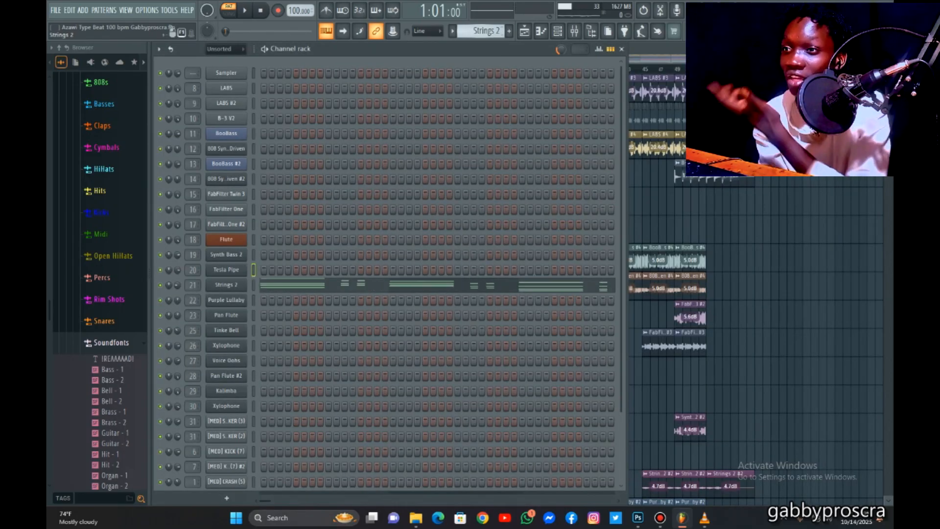
pyautogui.press('F7')
pyautogui.scroll(2, 517, 279)
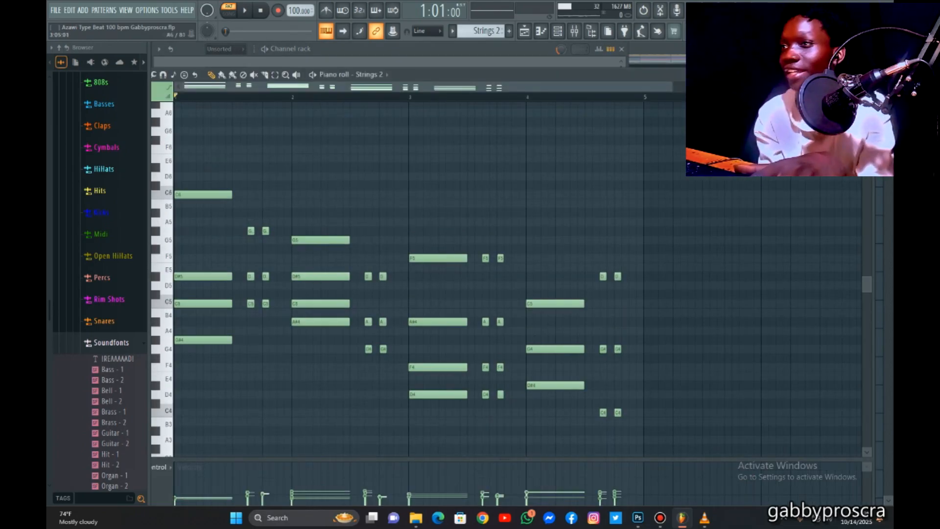
pyautogui.scroll(2, 511, 279)
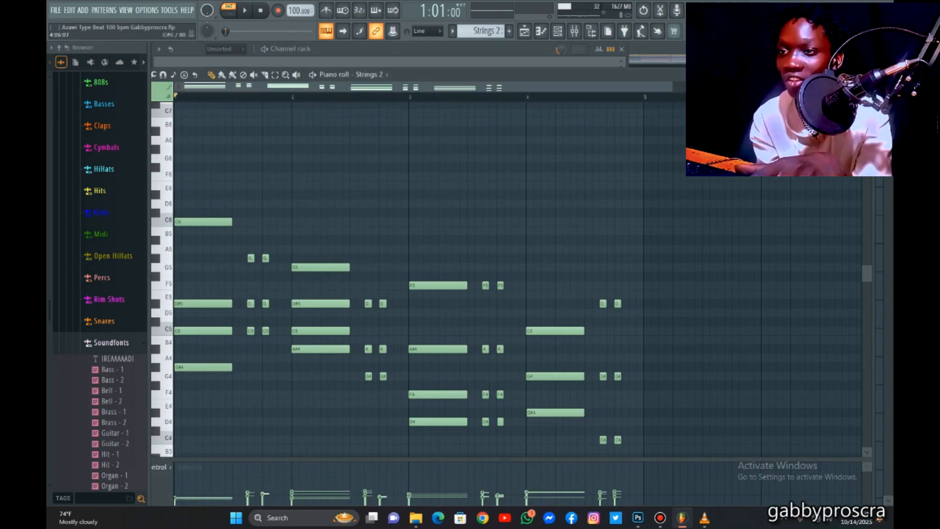
pyautogui.press('space')
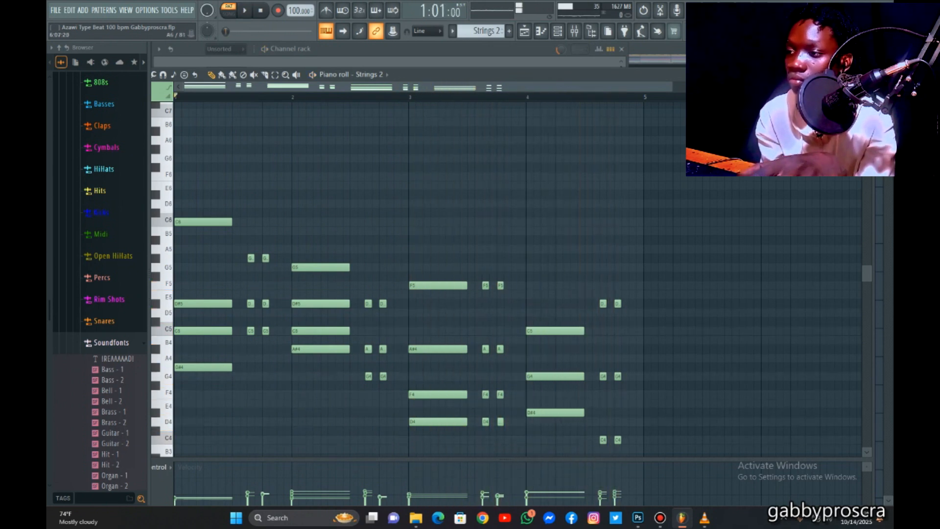
pyautogui.press('Escape')
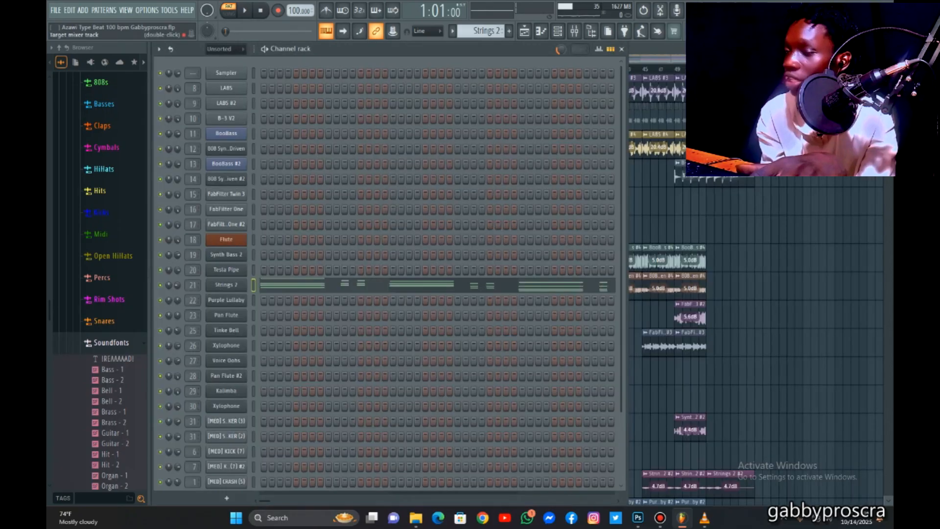
# Check the FLEX preset used by the Strings 2 channel and look at its chord notes again.
pyautogui.click(226, 285)
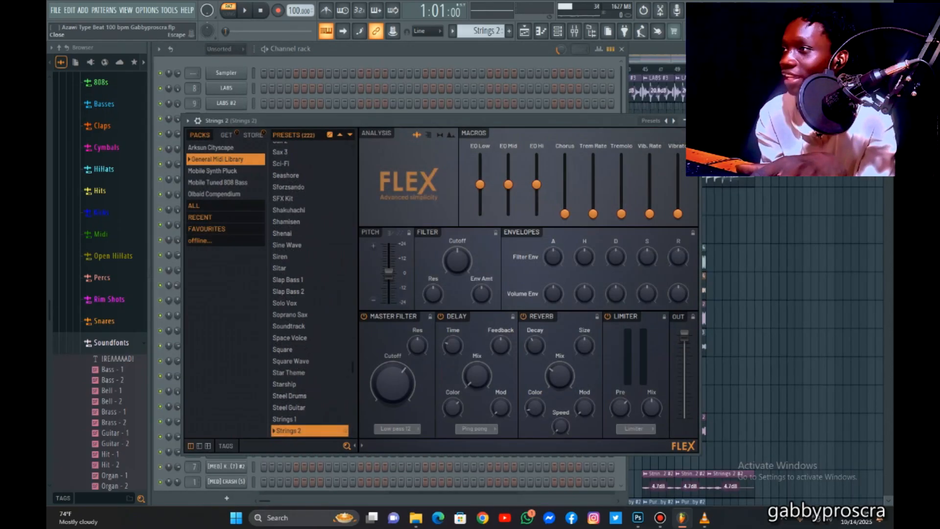
pyautogui.press('Escape')
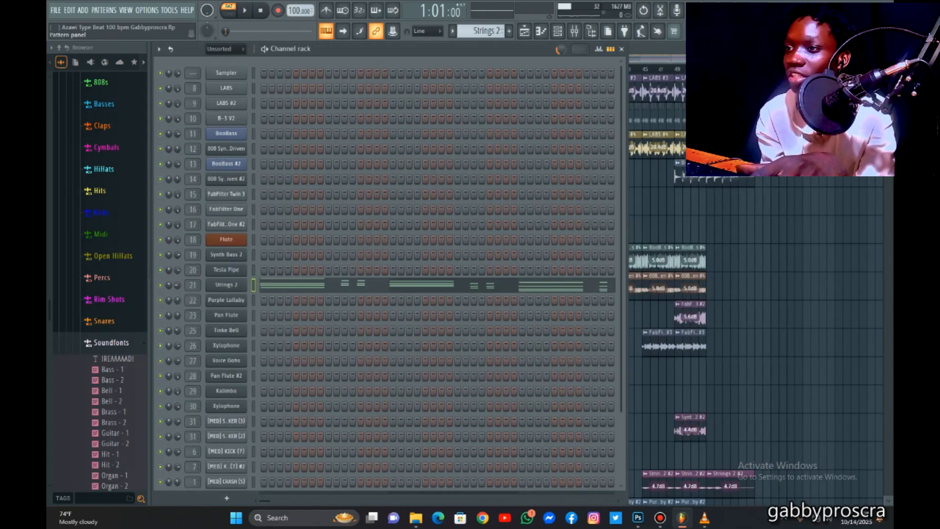
pyautogui.press('F7')
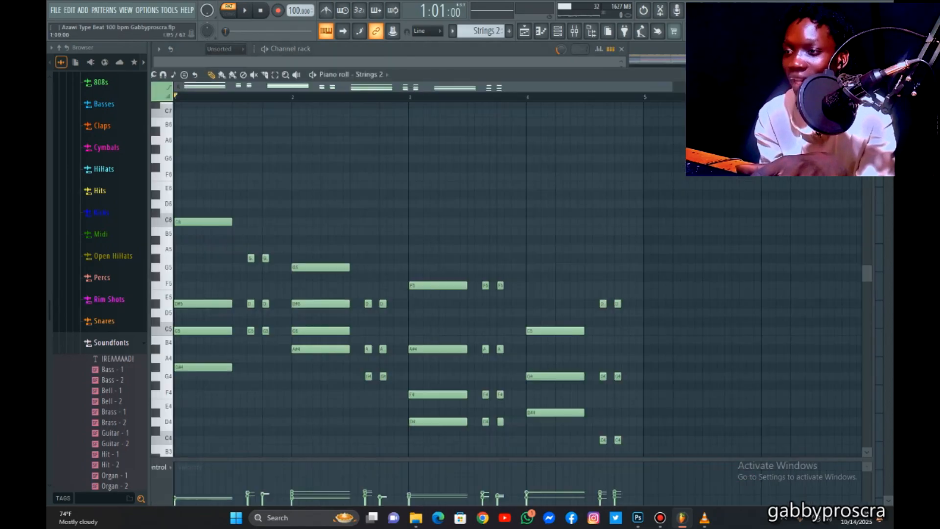
pyautogui.press('Escape')
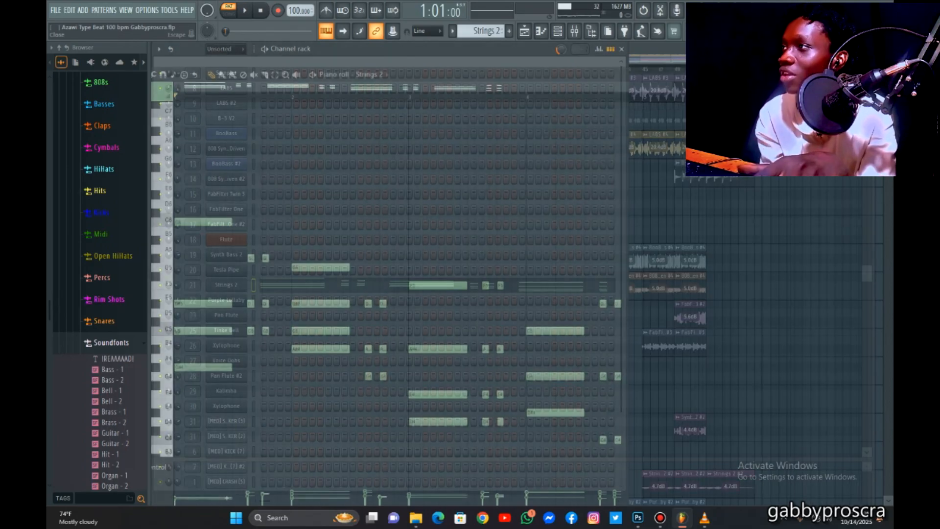
# Check the Purple Lullaby channel's FLEX preset and play back its chord notes in the piano roll.
pyautogui.scroll(-1, 479, 31)
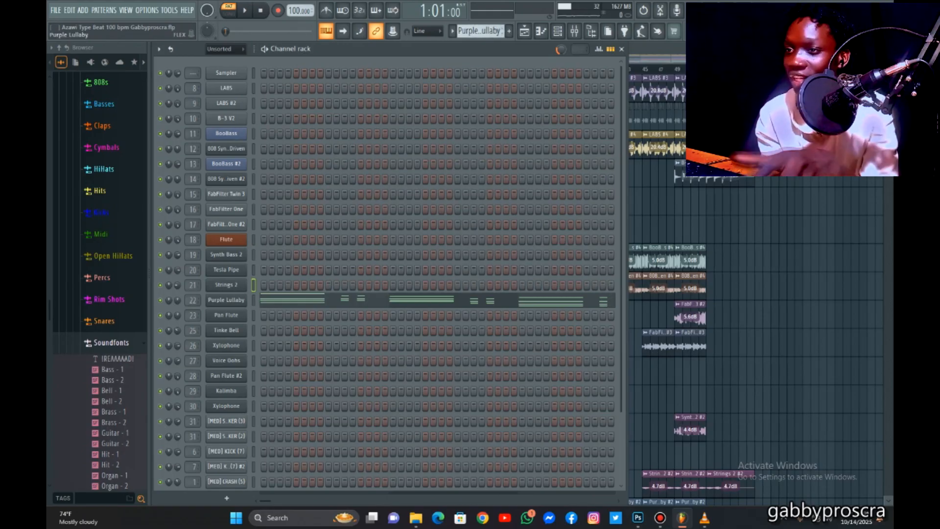
pyautogui.click(226, 300)
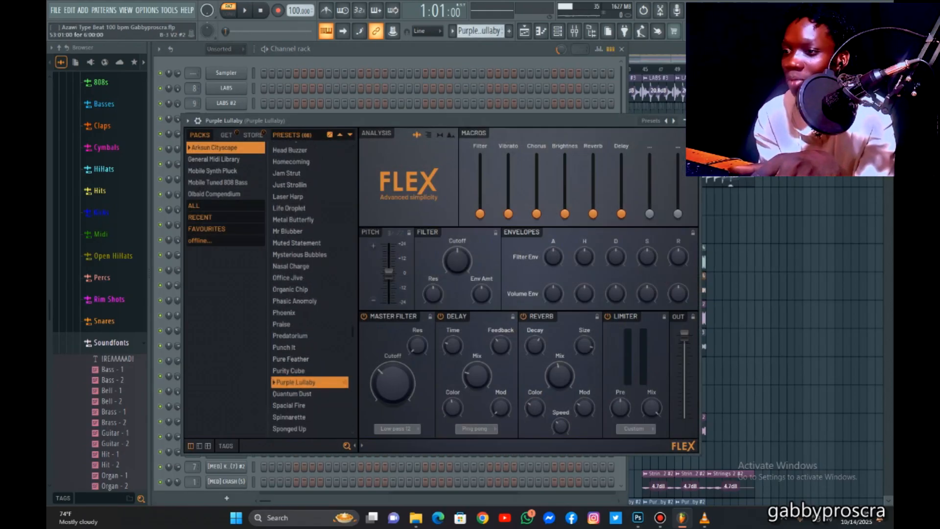
pyautogui.press('Escape')
pyautogui.click(323, 300)
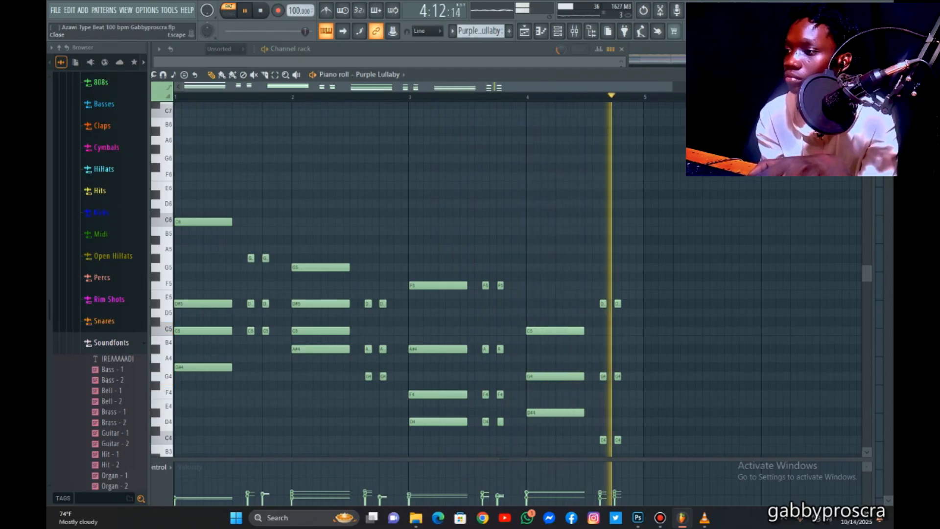
# Leave the Purple Lullaby channel and play back the Voice Oohs and Pan Flute #2 melodies in the piano roll.
pyautogui.press('space')
pyautogui.click(867, 74)
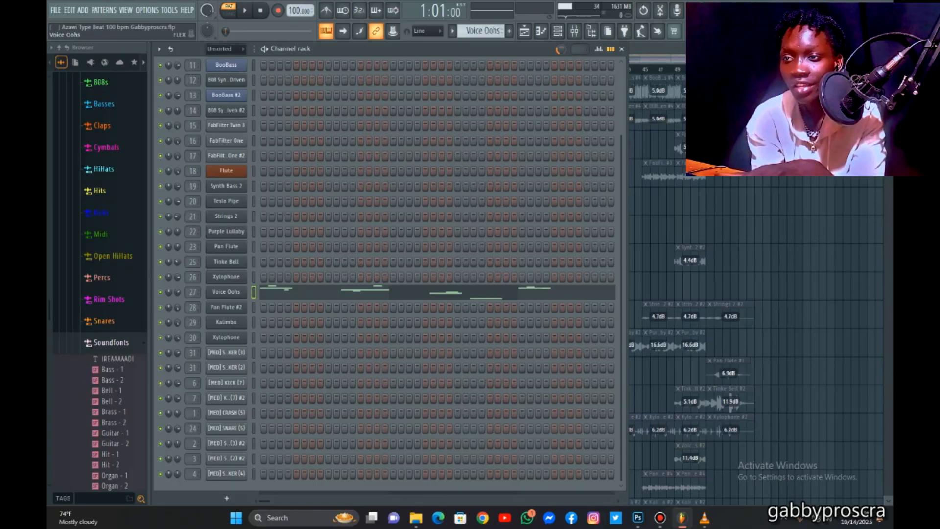
pyautogui.click(283, 292)
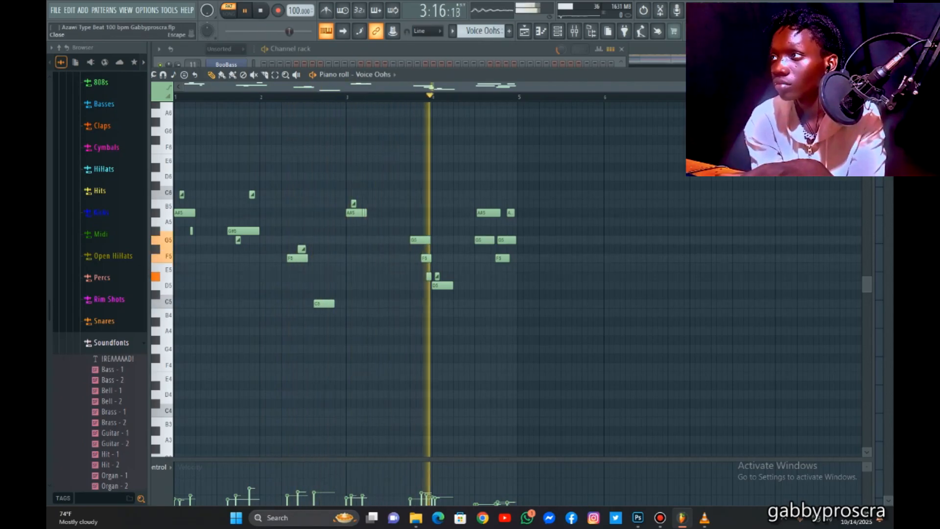
pyautogui.press('space')
pyautogui.press('Escape')
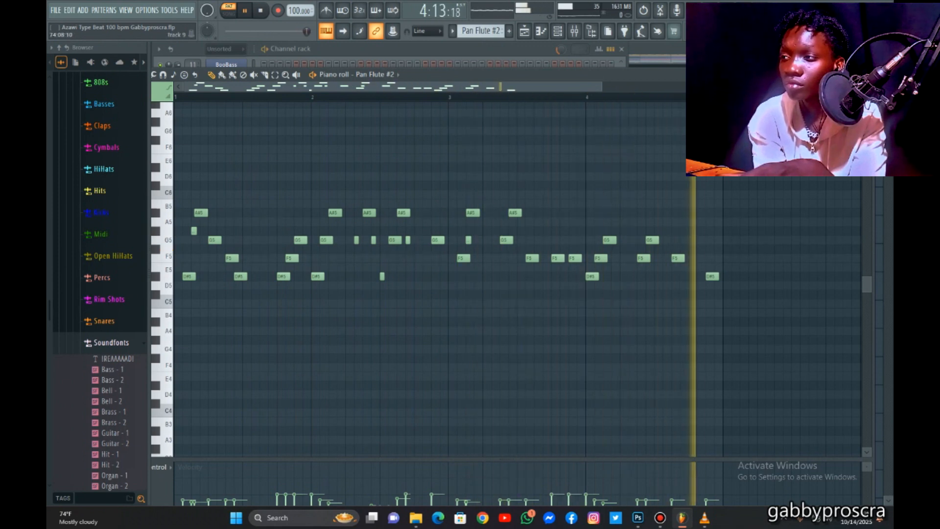
pyautogui.press('space')
pyautogui.press('F7')
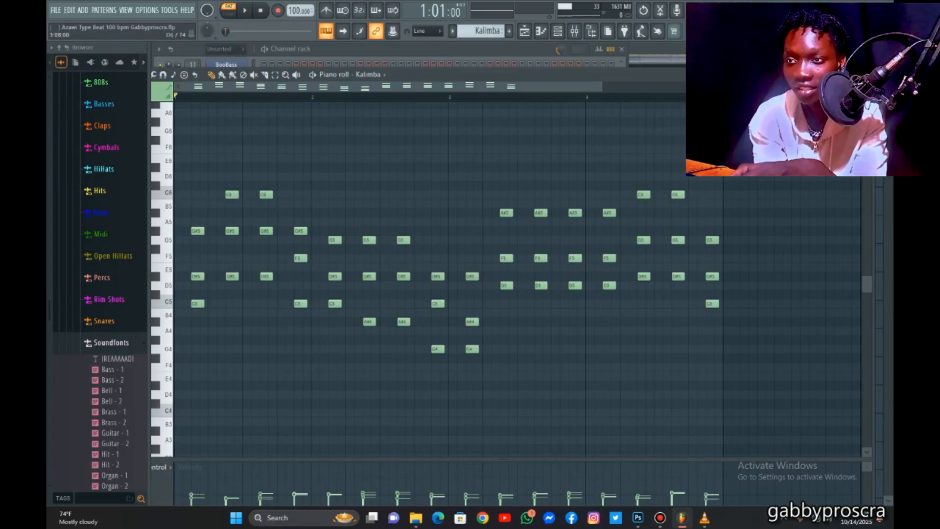
# Play back the Kalimba channel's chord notes and the following Xylophone channel's notes in the piano roll.
pyautogui.press('space')
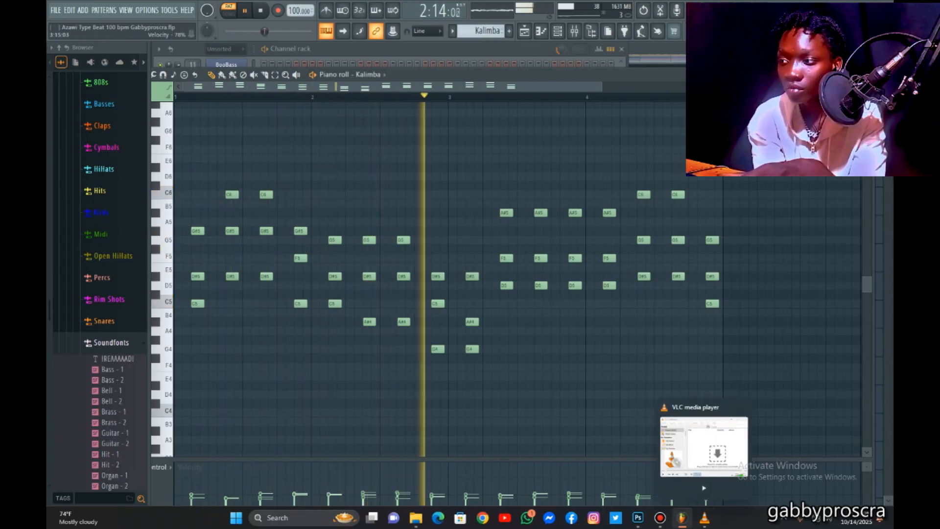
pyautogui.click(858, 426)
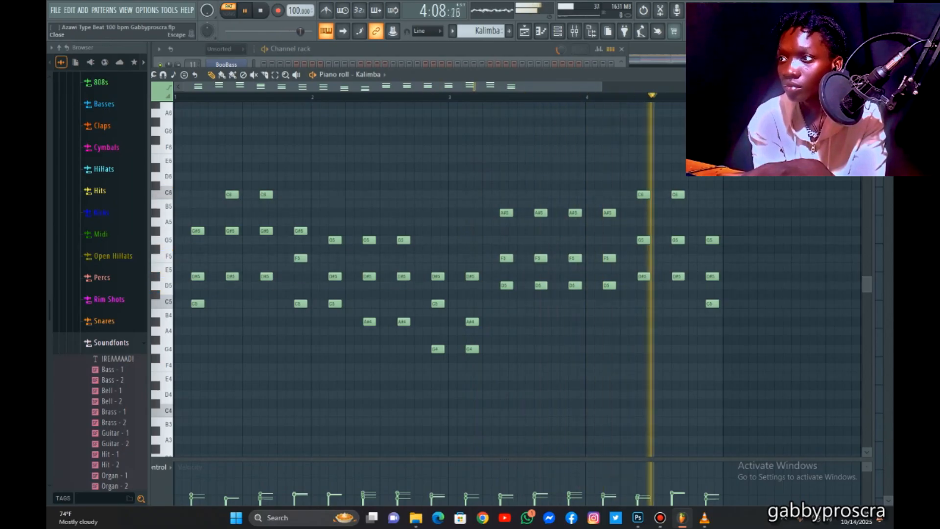
pyautogui.press('space')
pyautogui.click(867, 75)
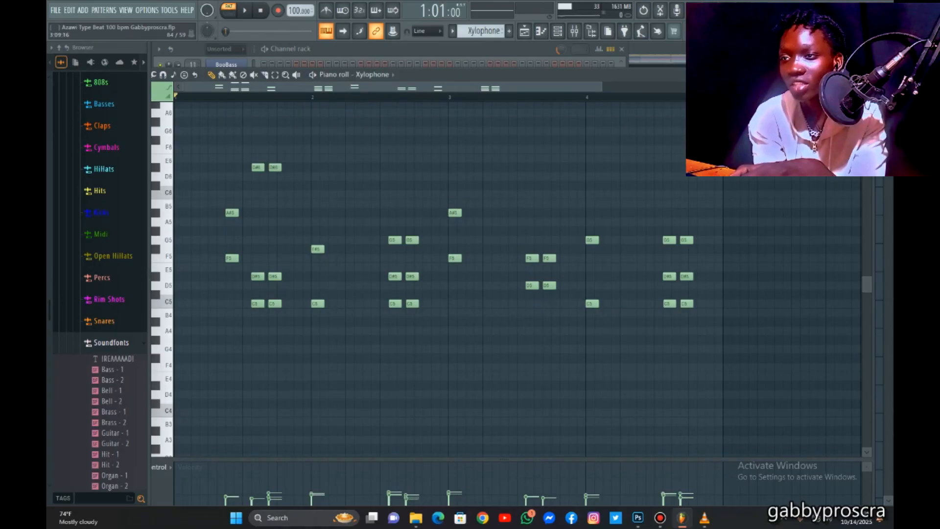
pyautogui.press('space')
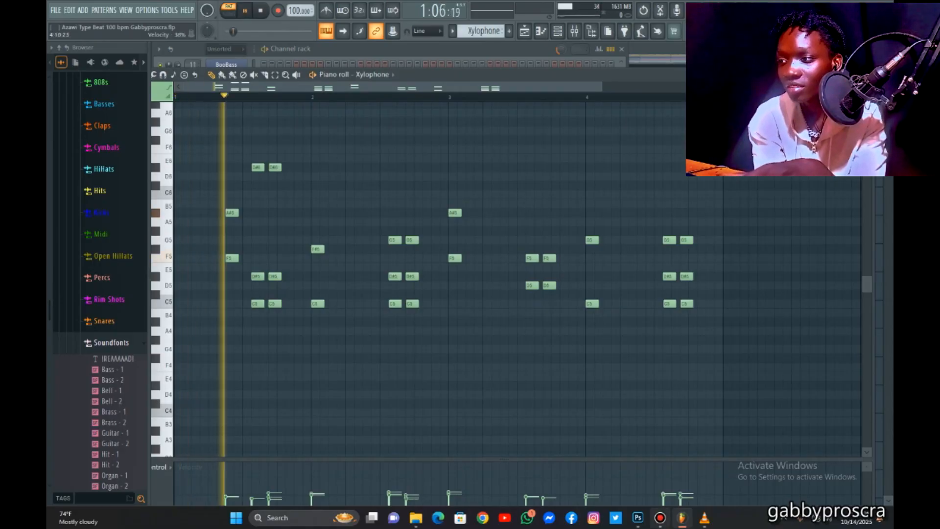
pyautogui.click(857, 426)
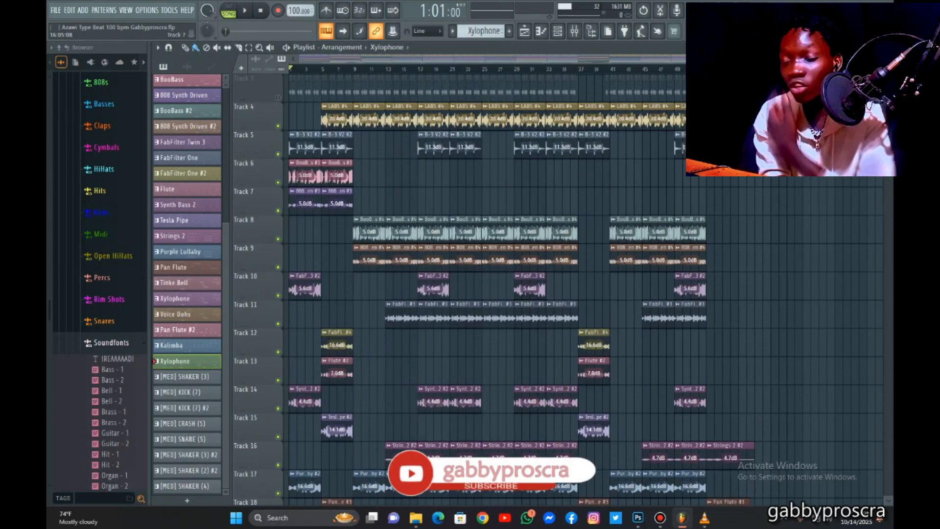
# Solo Track 3 with the shaker loops in the playlist and examine its clips in the first bars.
pyautogui.scroll(2, 421, 196)
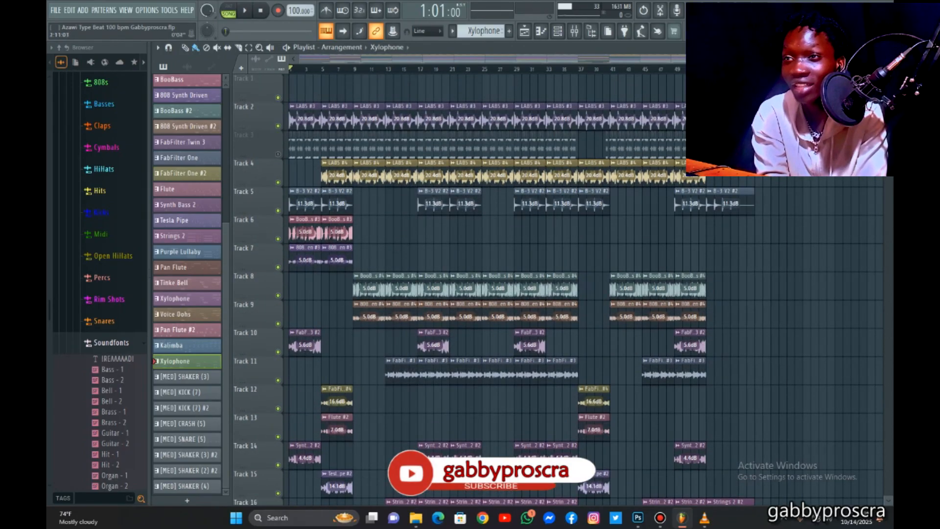
pyautogui.scroll(3, 296, 294)
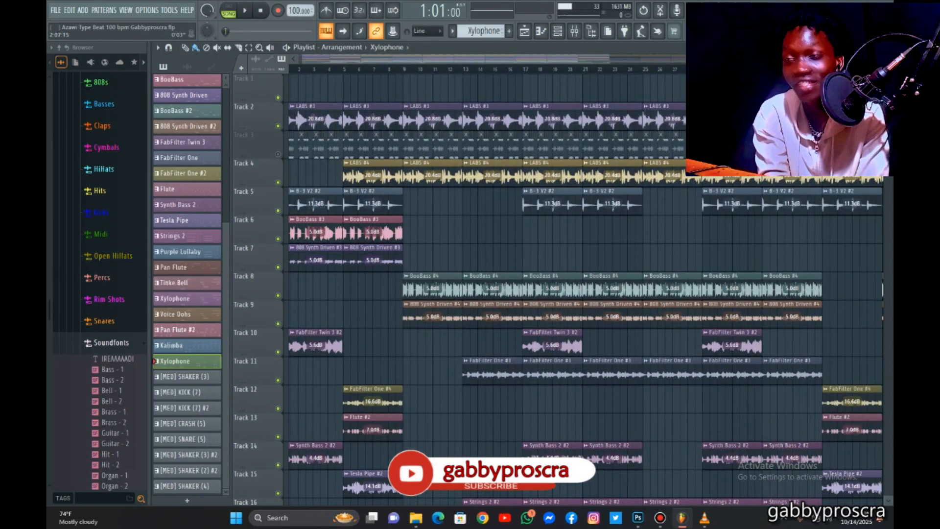
pyautogui.hscroll(-1, 305, 156)
pyautogui.rightClick(277, 154)
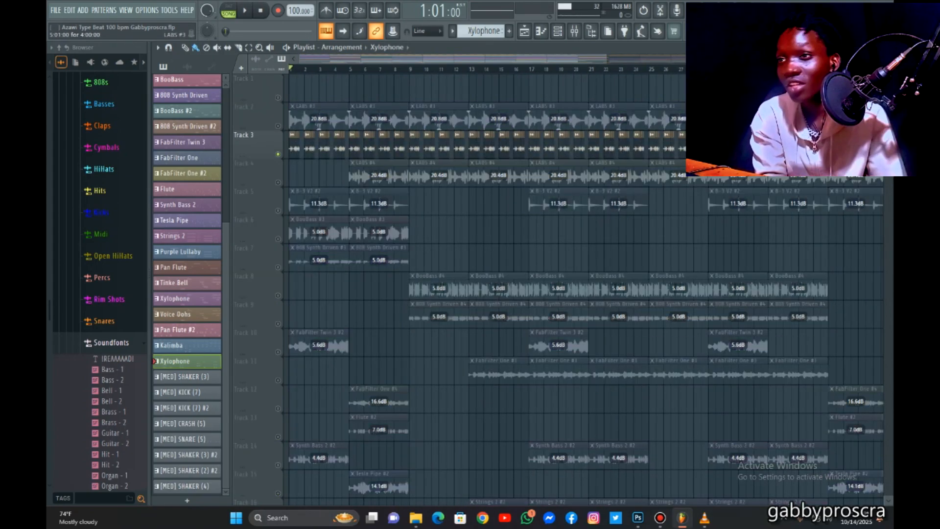
pyautogui.scroll(3, 295, 120)
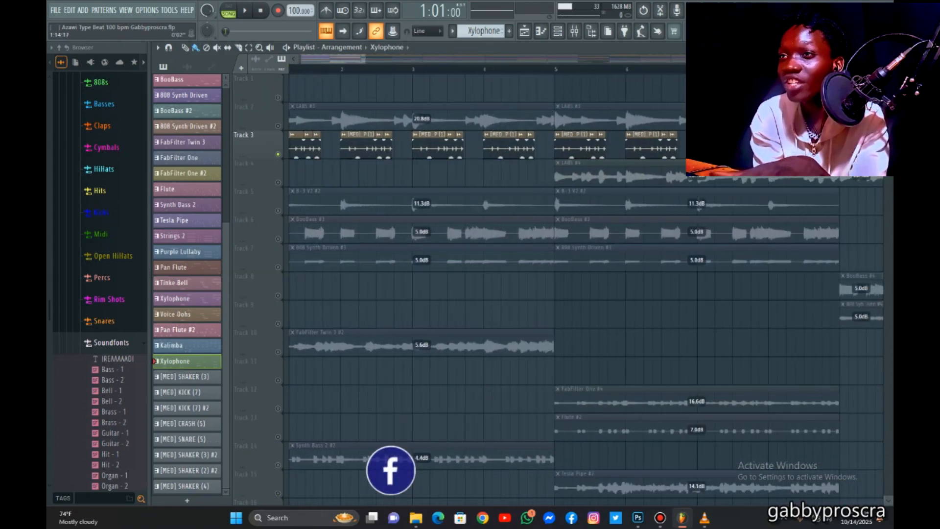
pyautogui.hscroll(-1, 330, 146)
pyautogui.scroll(2, 296, 120)
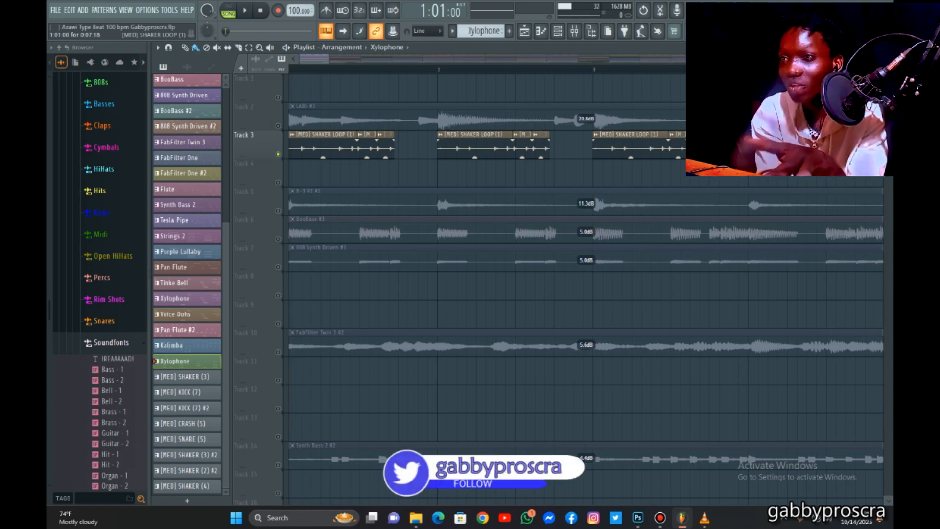
pyautogui.scroll(-2, 357, 172)
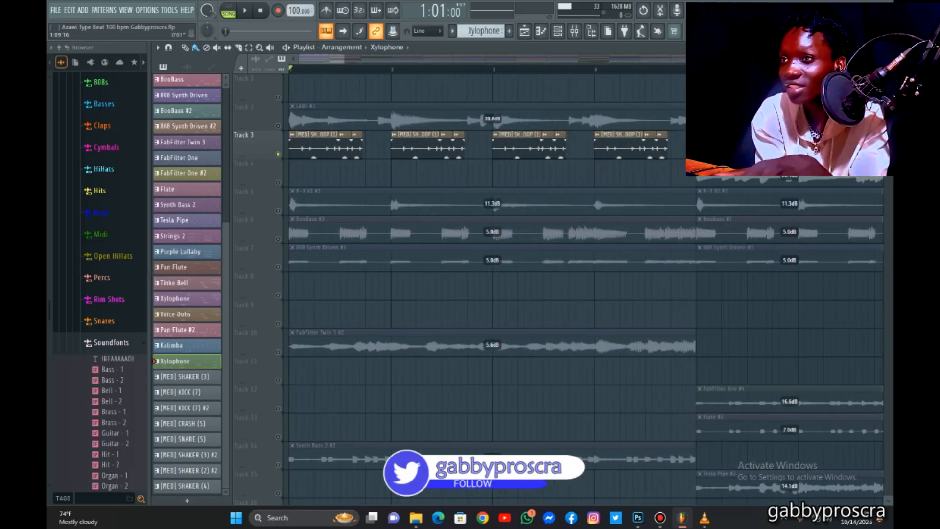
# Play back the soloed shaker loops from bar 1 while looking down to the drum tracks, and stop playback.
pyautogui.press('space')
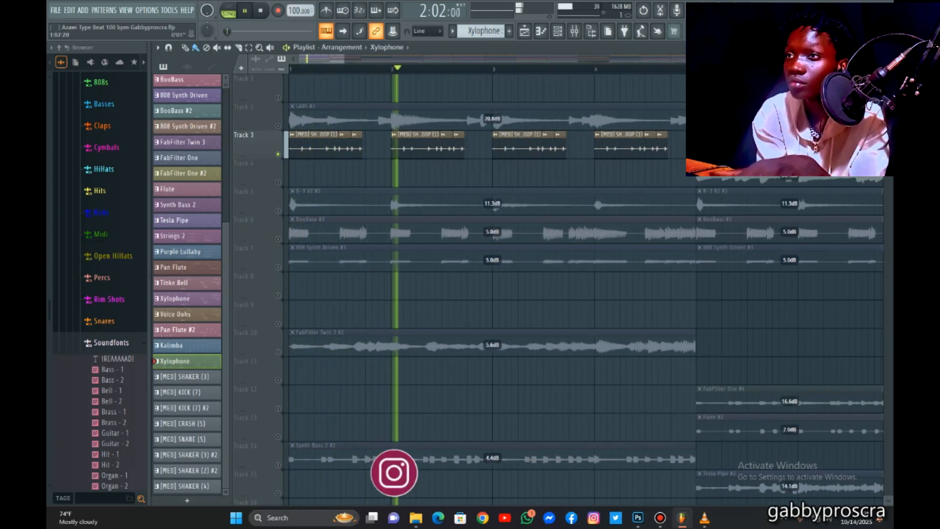
pyautogui.scroll(-2, 324, 172)
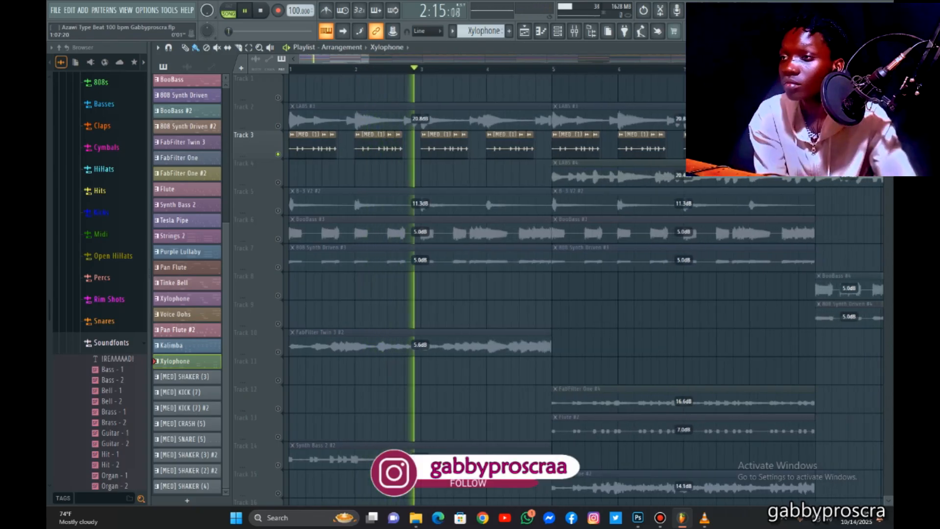
pyautogui.scroll(-5, 421, 264)
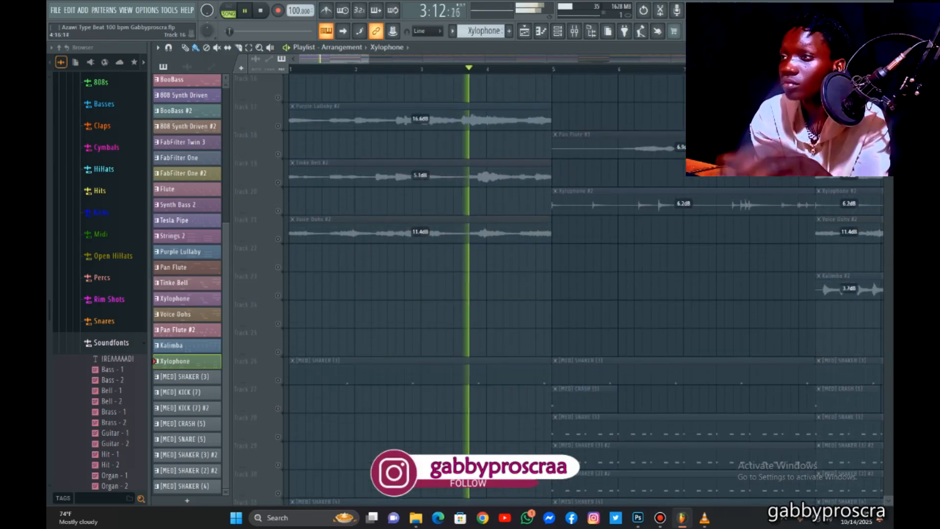
pyautogui.scroll(-3, 470, 265)
pyautogui.scroll(-3, 384, 289)
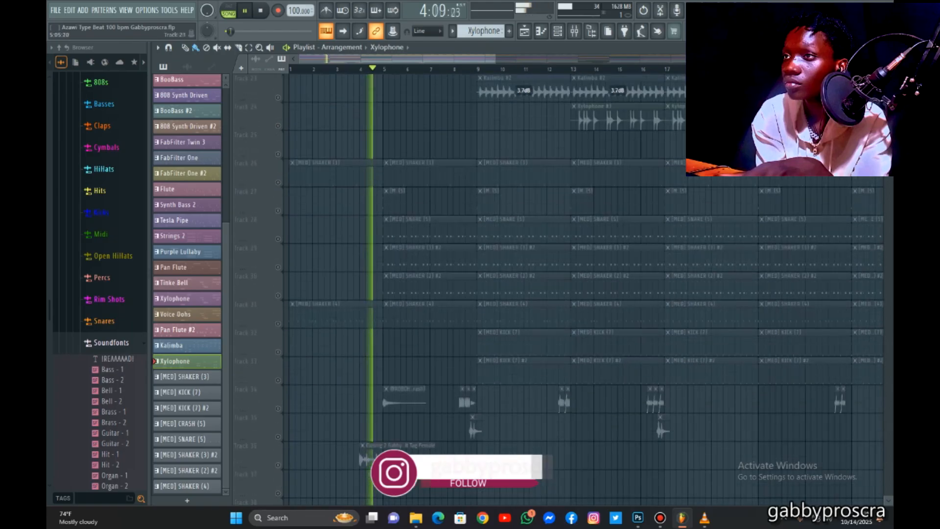
pyautogui.press('space')
# Solo the crash on Track 27, enable the snare on Track 28, and play both back from bar 5.
pyautogui.scroll(4, 383, 289)
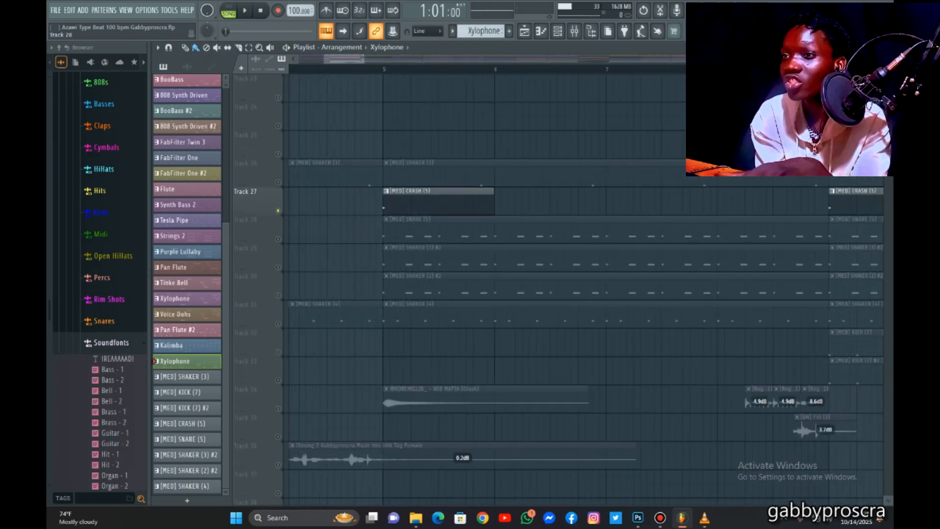
pyautogui.click(279, 239)
pyautogui.scroll(3, 538, 289)
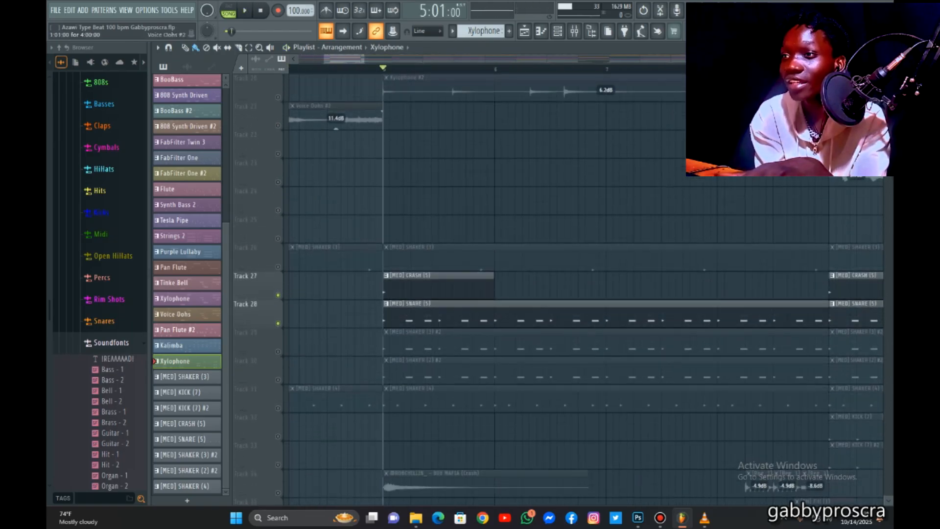
pyautogui.scroll(-4, 441, 289)
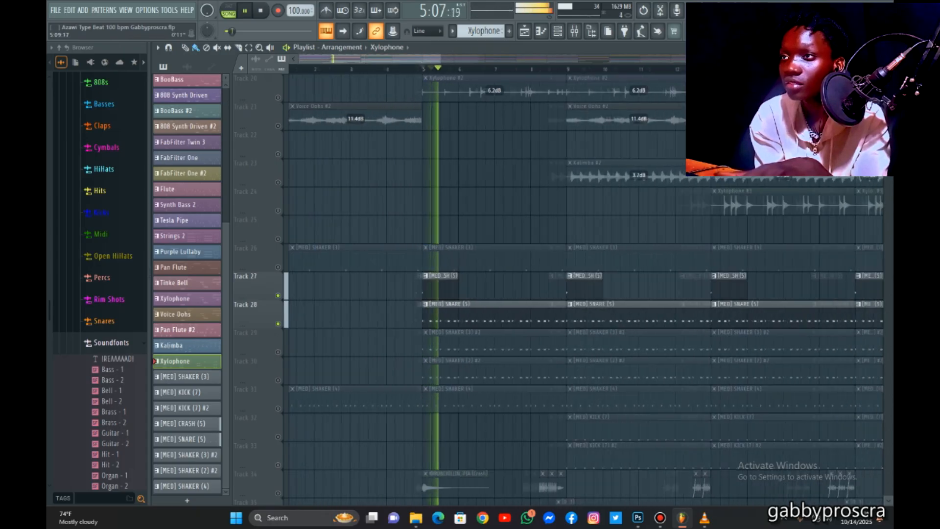
pyautogui.scroll(2, 440, 289)
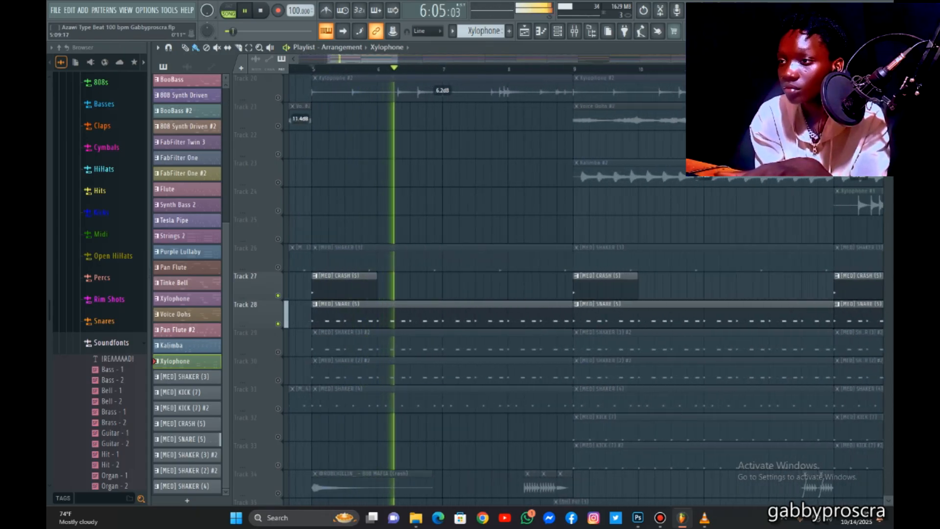
pyautogui.press('space')
# Enable the shaker Tracks 29, 30 and 31 and the audio Tracks 34 and 35, and start playback from bar 5.
pyautogui.scroll(-4, 539, 289)
pyautogui.scroll(2, 552, 362)
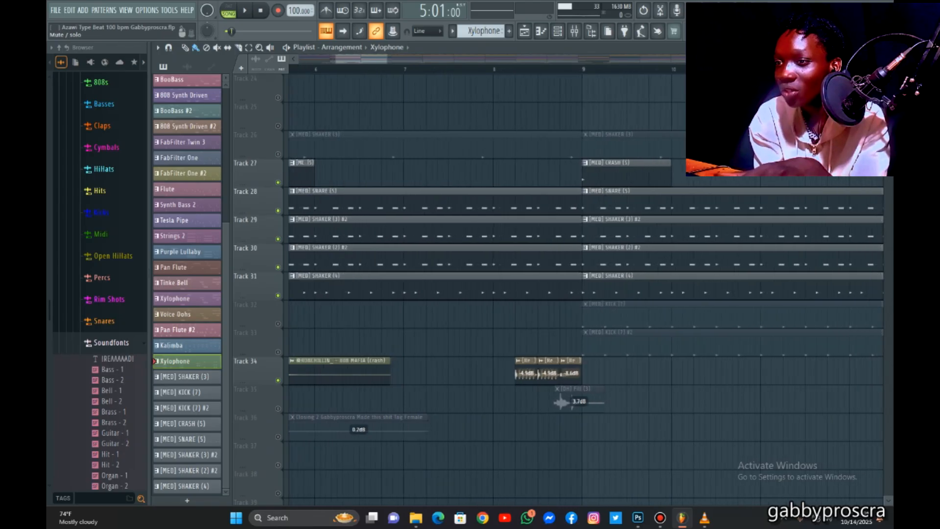
pyautogui.scroll(-4, 539, 289)
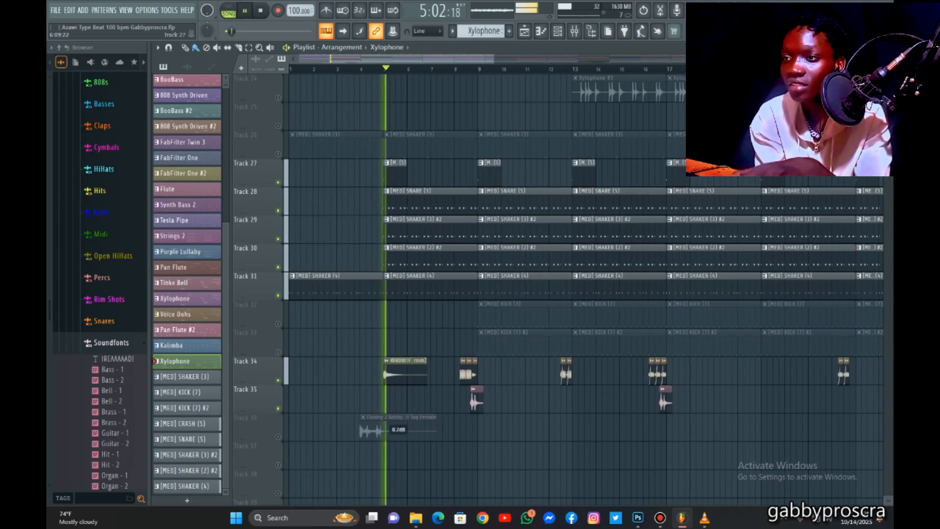
# Examine the [MED] SHAKER (3) #2 pattern's notes in the piano roll during playback, return to the playlist and stop.
pyautogui.doubleClick(413, 231)
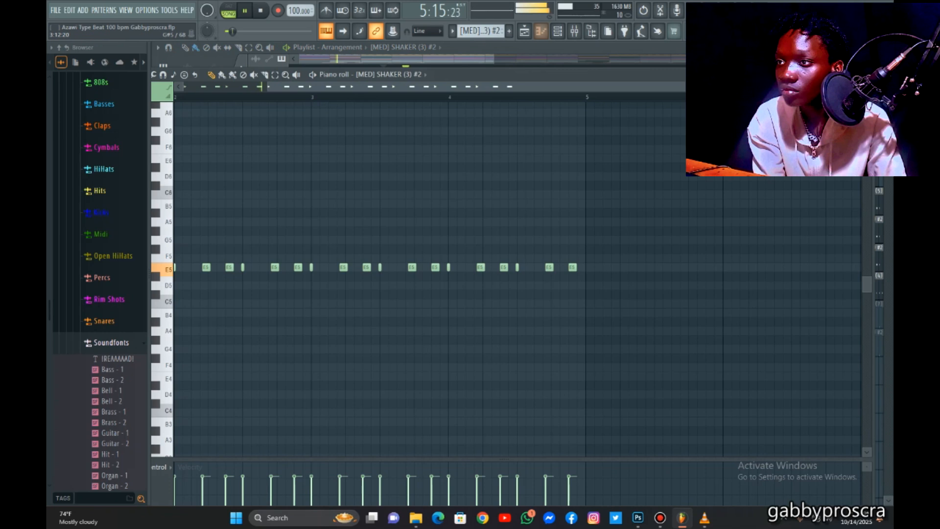
pyautogui.scroll(-2, 408, 266)
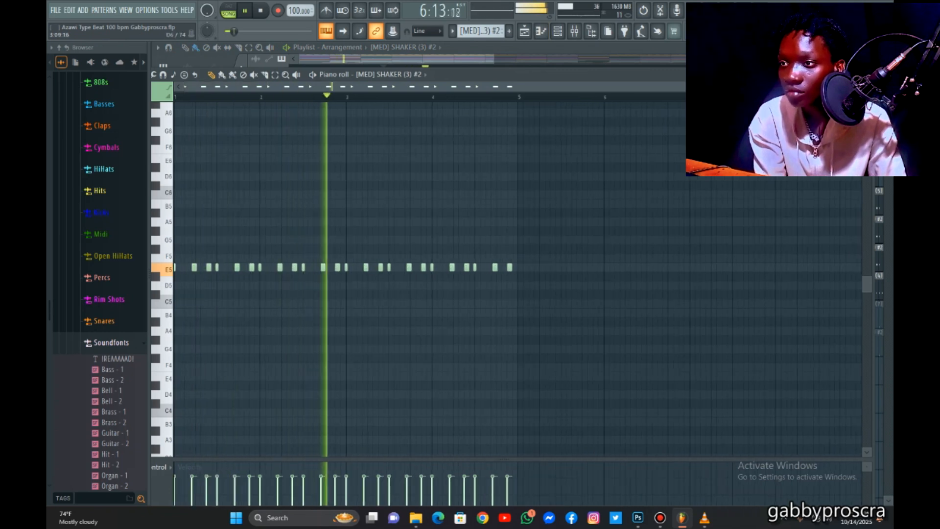
pyautogui.scroll(4, 189, 96)
pyautogui.scroll(-4, 190, 97)
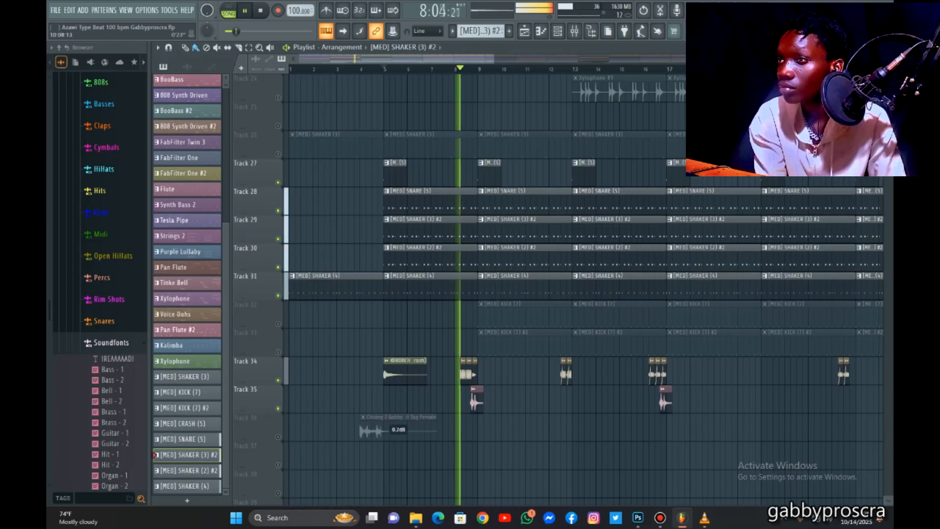
pyautogui.scroll(-1, 514, 69)
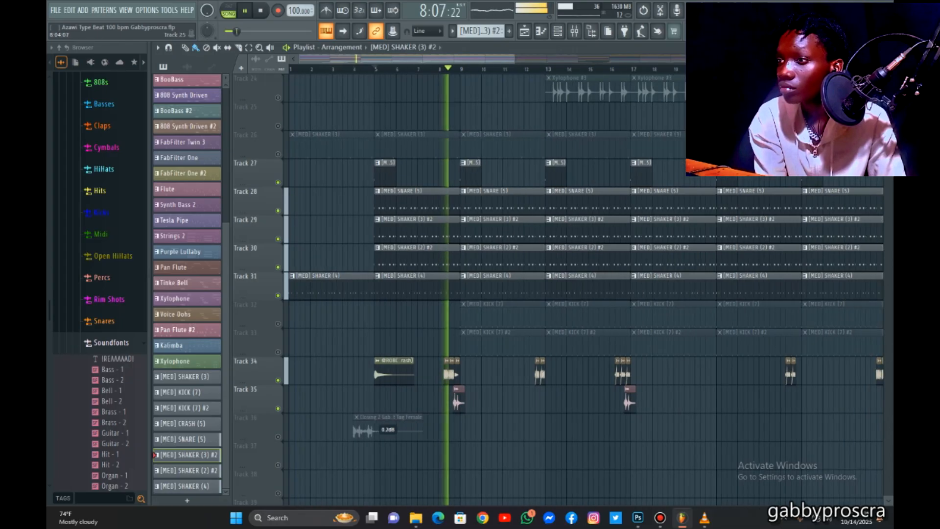
pyautogui.press('space')
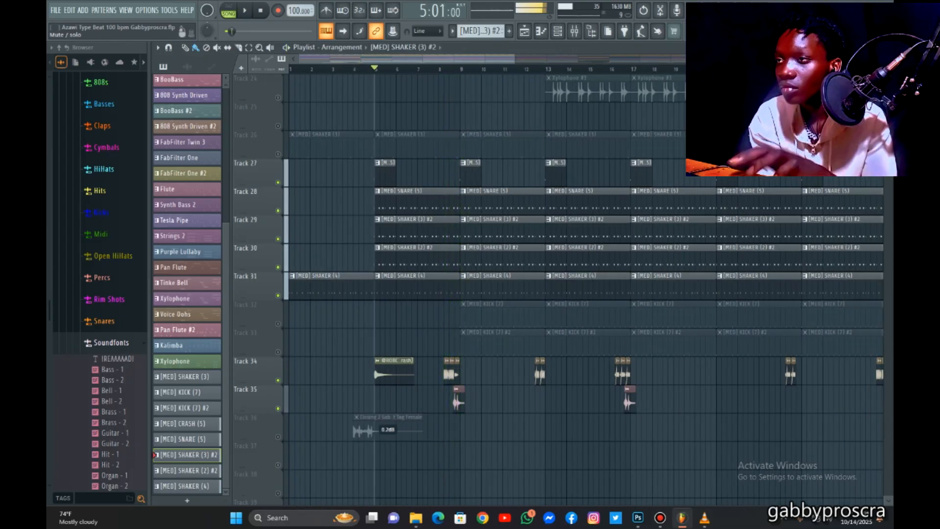
# Enable the kick Tracks 32 and 33 and play them together with the other drums from bar 9.
pyautogui.click(277, 324)
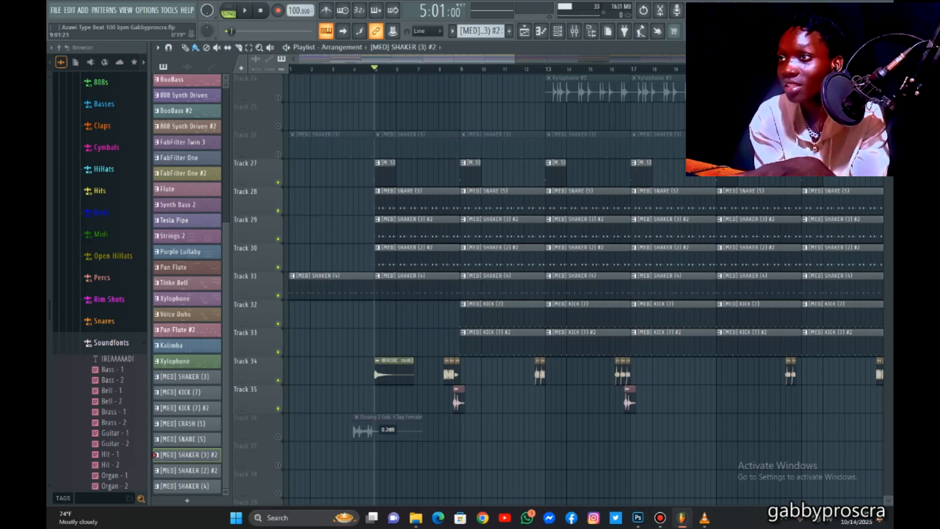
pyautogui.press('space')
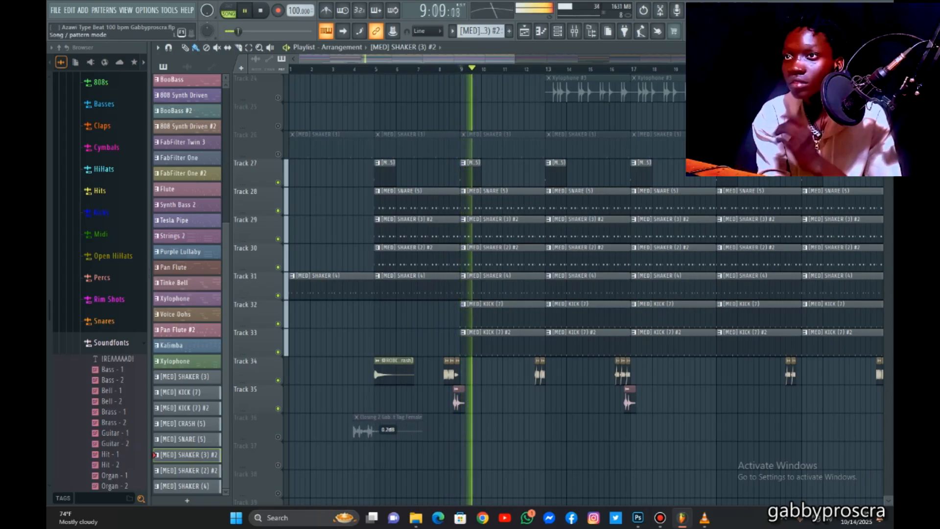
pyautogui.rightClick(207, 10)
pyautogui.click(223, 10)
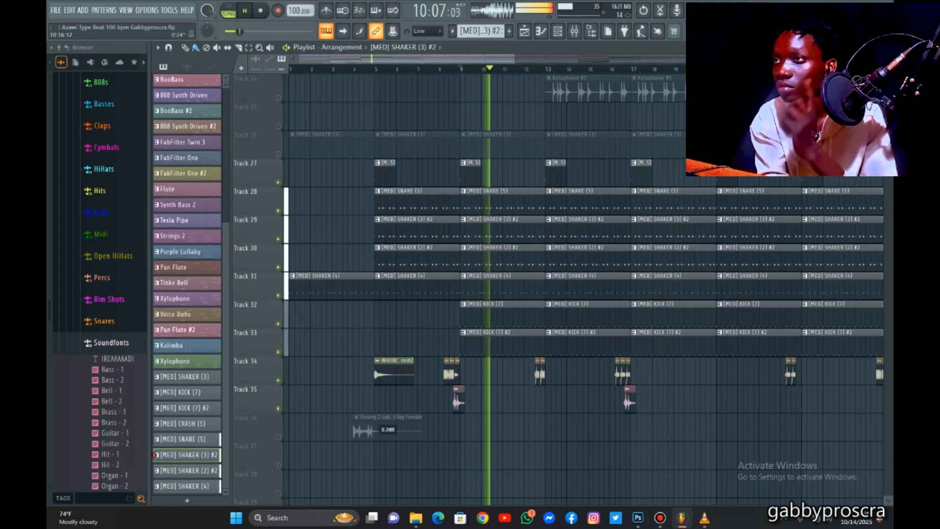
# Look over the whole arrangement from the upper instrument tracks to the drum tracks during playback, and stop it.
pyautogui.scroll(-4, 372, 221)
pyautogui.scroll(8, 753, 157)
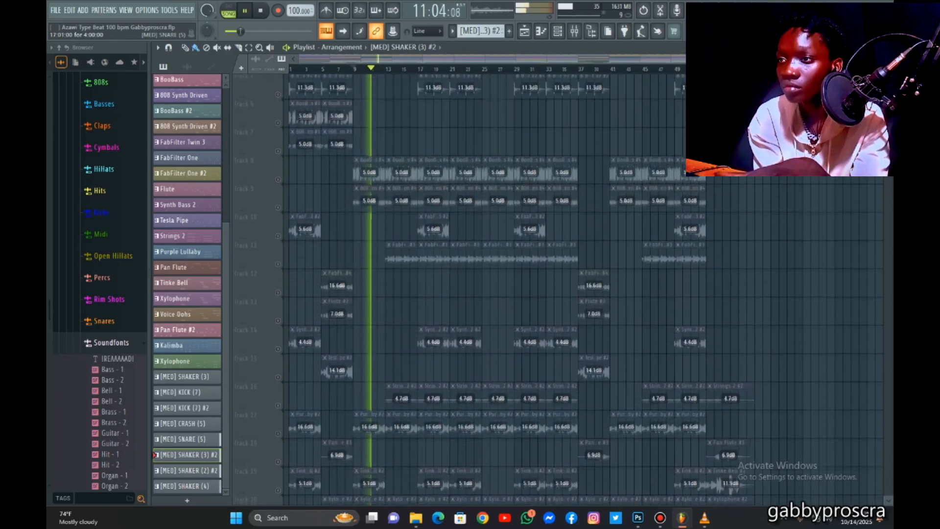
pyautogui.scroll(-10, 753, 158)
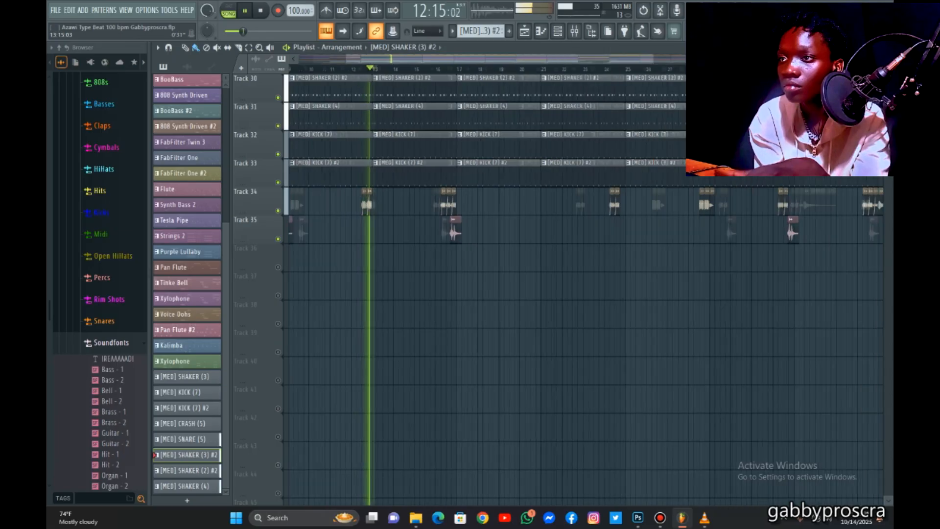
pyautogui.press('space')
pyautogui.scroll(9, 489, 289)
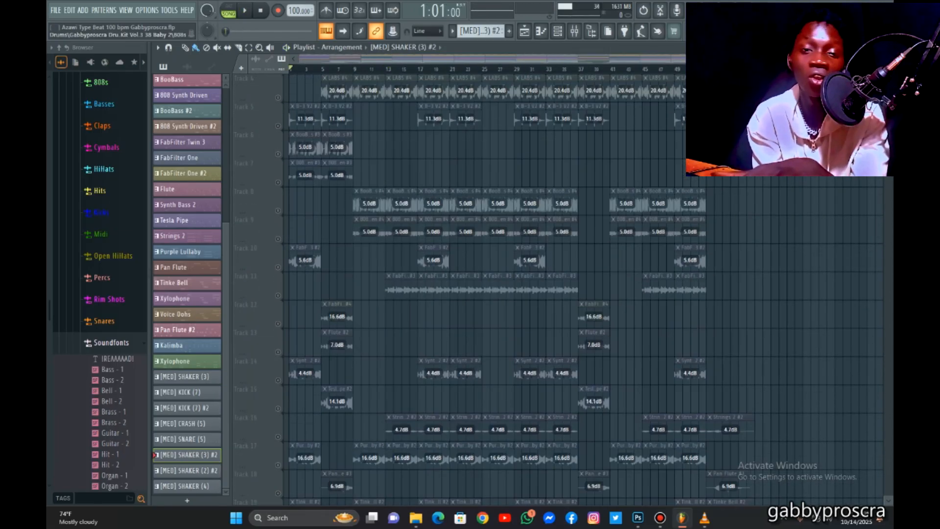